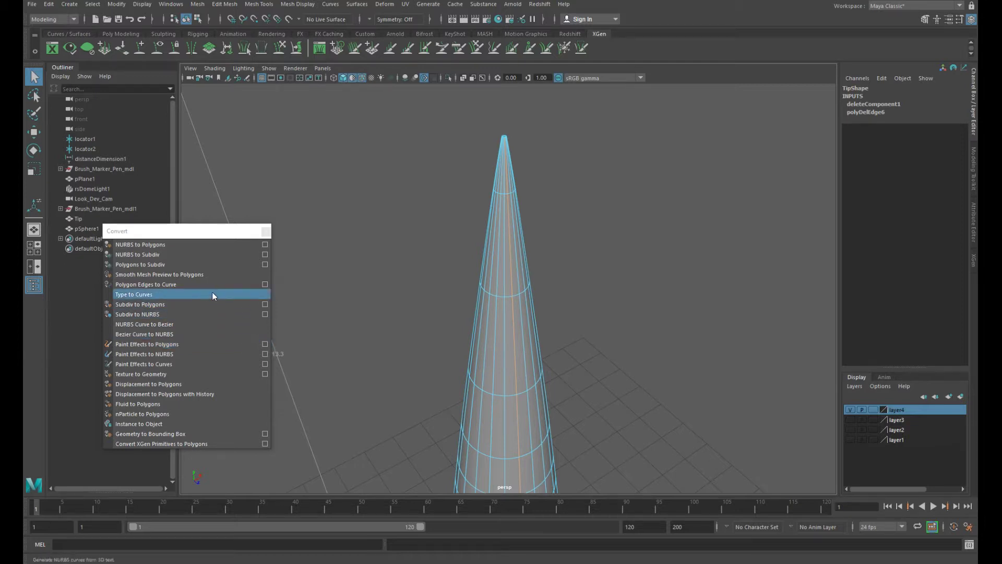
Convert the selected lengthwise edge loop of the tip cone to a curve using best-guess form and degree 7
{"action": "left_click", "coordinate": [264, 284]}
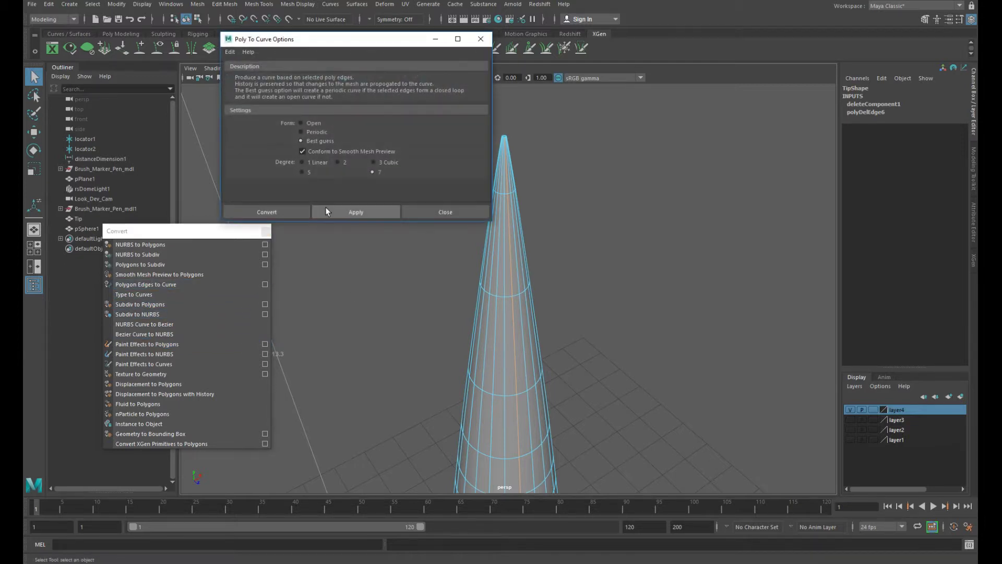
{"action": "left_click", "coordinate": [372, 212]}
{"action": "left_click", "coordinate": [446, 213]}
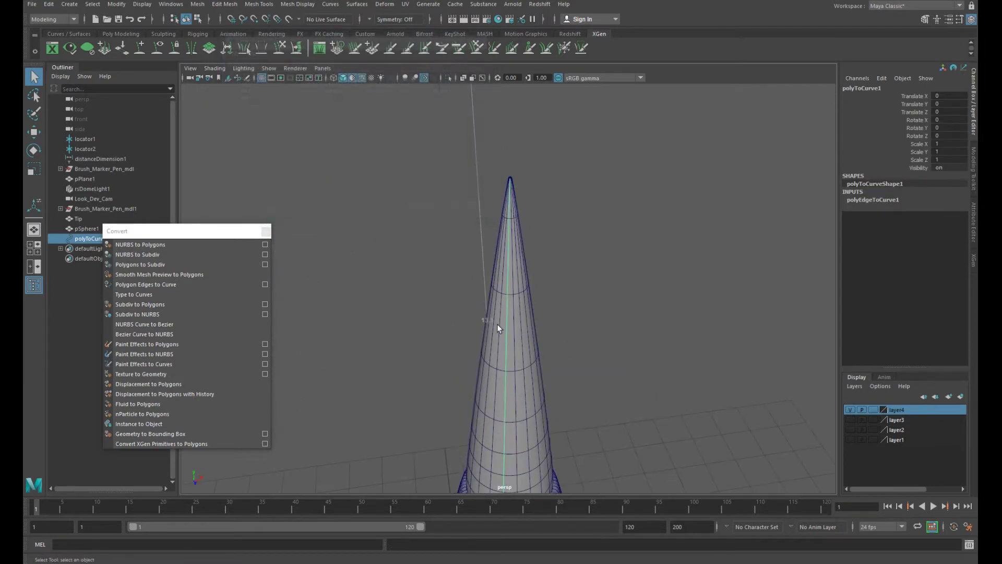
Convert three more adjacent lengthwise edge loops of the tip cone to separate degree 7 curves
{"action": "middle_click_drag", "start_coordinate": [489, 397], "coordinate": [458, 314], "text": "alt"}
{"action": "left_click_drag", "start_coordinate": [458, 314], "coordinate": [499, 359], "text": "alt"}
{"action": "double_click", "coordinate": [490, 293]}
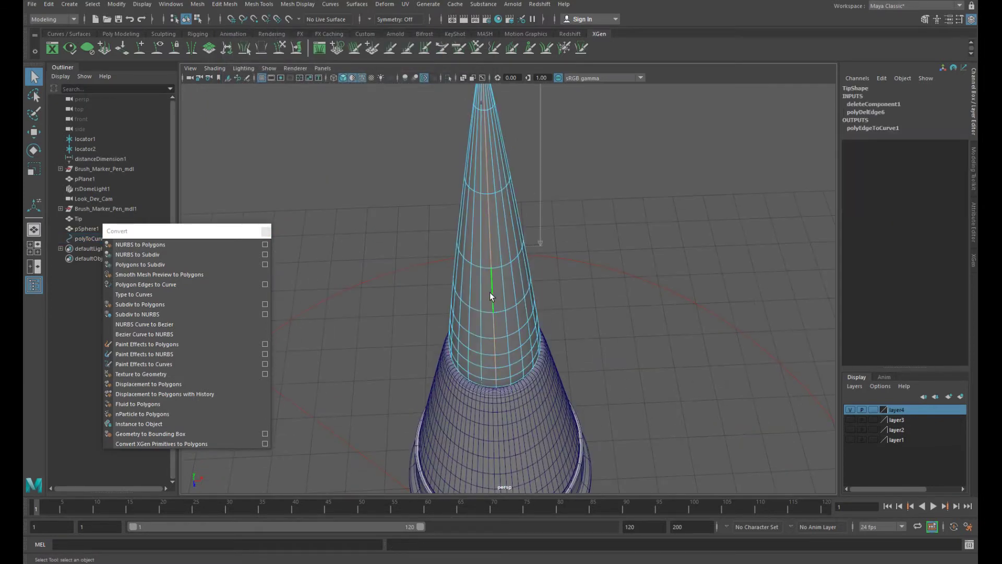
{"action": "key", "text": "g"}
{"action": "double_click", "coordinate": [504, 285]}
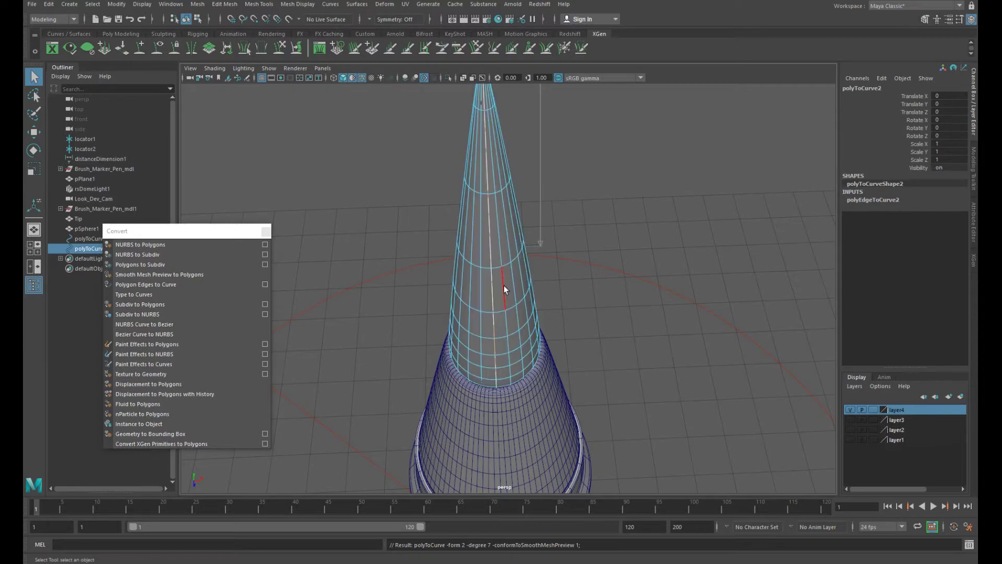
{"action": "key", "text": "g"}
{"action": "double_click", "coordinate": [512, 270]}
{"action": "key", "text": "g"}
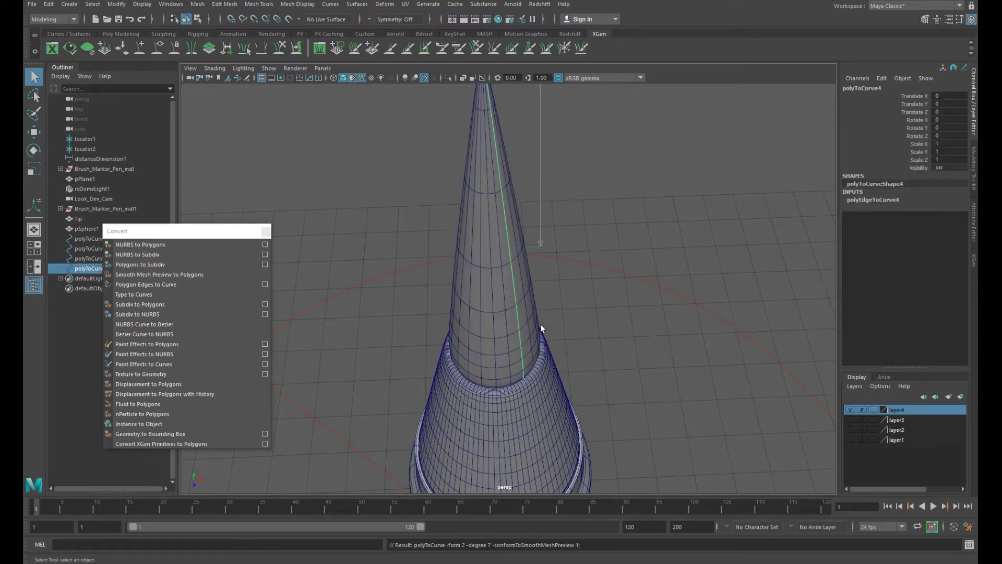
Turn off wireframe on shaded and convert the tip's next unconverted lengthwise edge loop to a curve
{"action": "left_click", "coordinate": [584, 250]}
{"action": "right_click_drag", "start_coordinate": [548, 306], "coordinate": [390, 106], "text": "alt"}
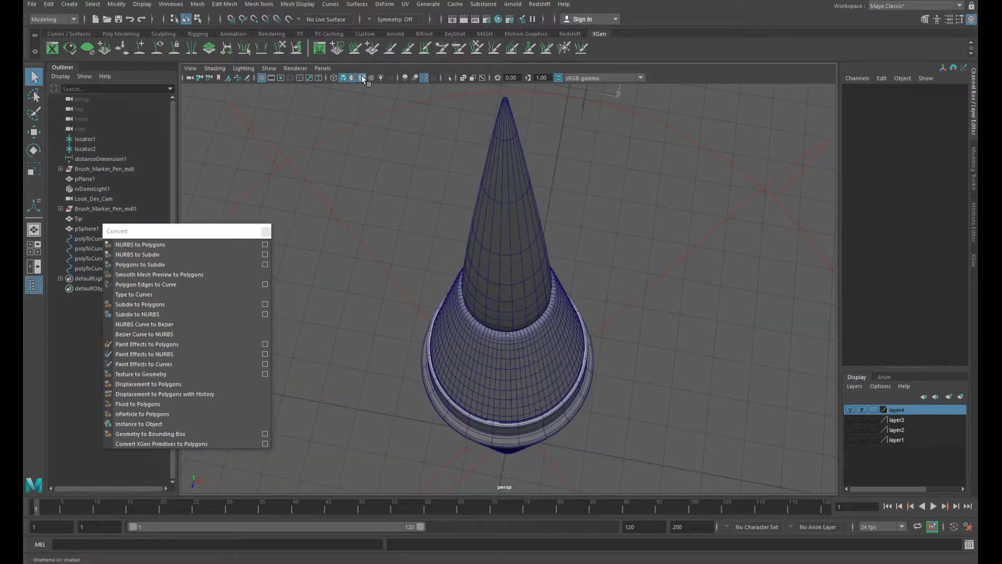
{"action": "right_click_drag", "start_coordinate": [361, 75], "coordinate": [539, 271], "text": "alt"}
{"action": "left_click_drag", "start_coordinate": [538, 272], "coordinate": [428, 340], "text": "alt"}
{"action": "left_click", "coordinate": [414, 336]}
{"action": "key", "text": "F10"}
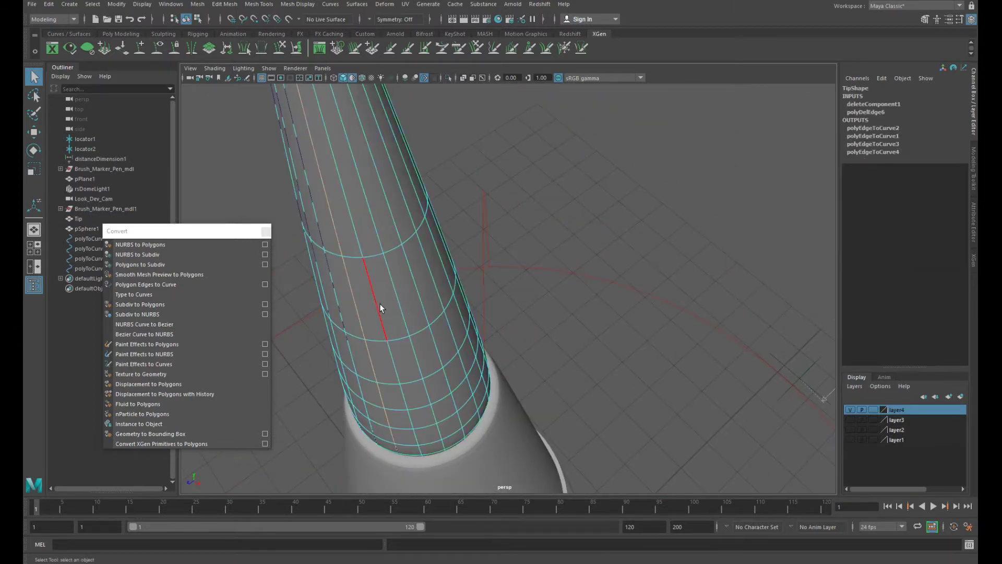
{"action": "key", "text": "g"}
Convert the following four lengthwise edge loops around the tip to individual curves
{"action": "right_click_drag", "start_coordinate": [391, 308], "coordinate": [440, 256]}
{"action": "double_click", "coordinate": [402, 299]}
{"action": "key", "text": "g"}
{"action": "double_click", "coordinate": [418, 289]}
{"action": "key", "text": "g"}
{"action": "double_click", "coordinate": [437, 281]}
{"action": "key", "text": "g"}
{"action": "double_click", "coordinate": [440, 268]}
{"action": "key", "text": "g"}
Orbit to the tip's next unconverted side and convert three more lengthwise edge loops to curves
{"action": "left_click_drag", "start_coordinate": [440, 268], "coordinate": [586, 351], "text": "alt"}
{"action": "scroll", "coordinate": [564, 347], "scroll_direction": "up", "scroll_amount": 4}
{"action": "left_click", "coordinate": [528, 341]}
{"action": "right_click_drag", "start_coordinate": [527, 342], "coordinate": [528, 303]}
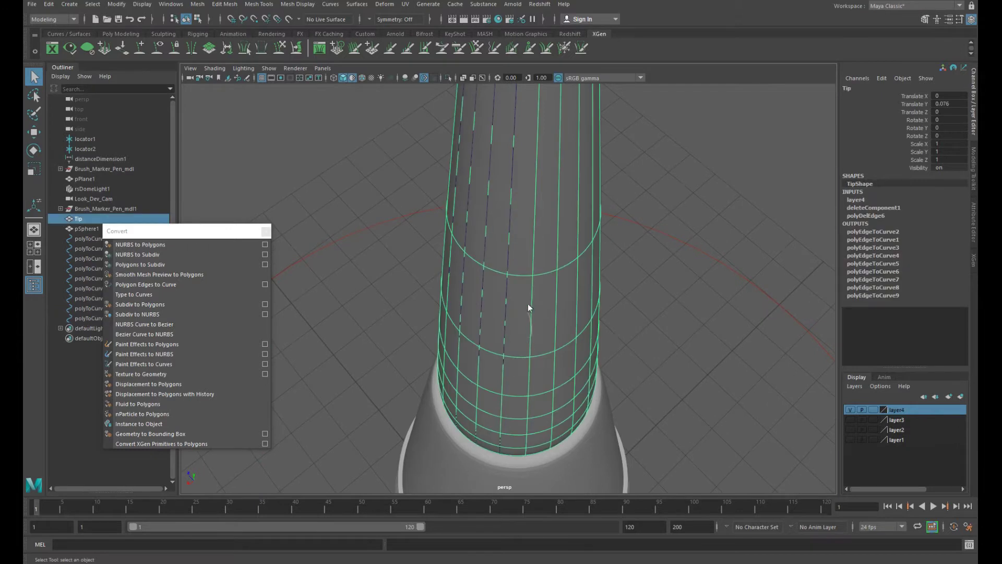
{"action": "double_click", "coordinate": [535, 336]}
{"action": "key", "text": "g"}
{"action": "key", "text": "ctrl+z"}
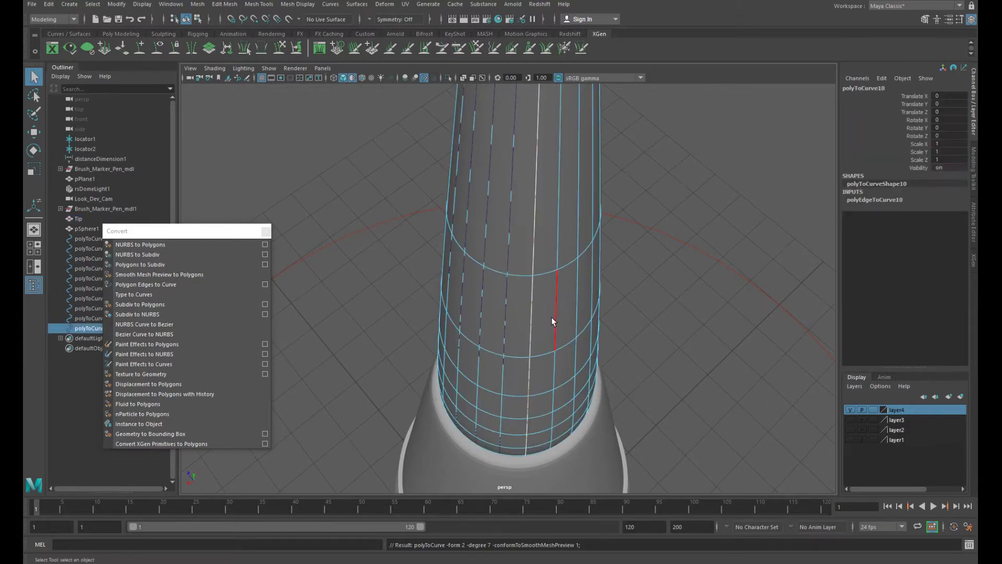
{"action": "double_click", "coordinate": [554, 319]}
{"action": "key", "text": "g"}
{"action": "key", "text": "g"}
{"action": "double_click", "coordinate": [573, 301]}
{"action": "key", "text": "g"}
Continue around the tip, converting the next four lengthwise edge loops to separate curves
{"action": "left_click_drag", "start_coordinate": [573, 300], "coordinate": [529, 337], "text": "alt"}
{"action": "left_click", "coordinate": [507, 352]}
{"action": "right_click_drag", "start_coordinate": [507, 352], "coordinate": [501, 328]}
{"action": "double_click", "coordinate": [499, 333]}
{"action": "key", "text": "g"}
{"action": "double_click", "coordinate": [520, 329]}
{"action": "key", "text": "g"}
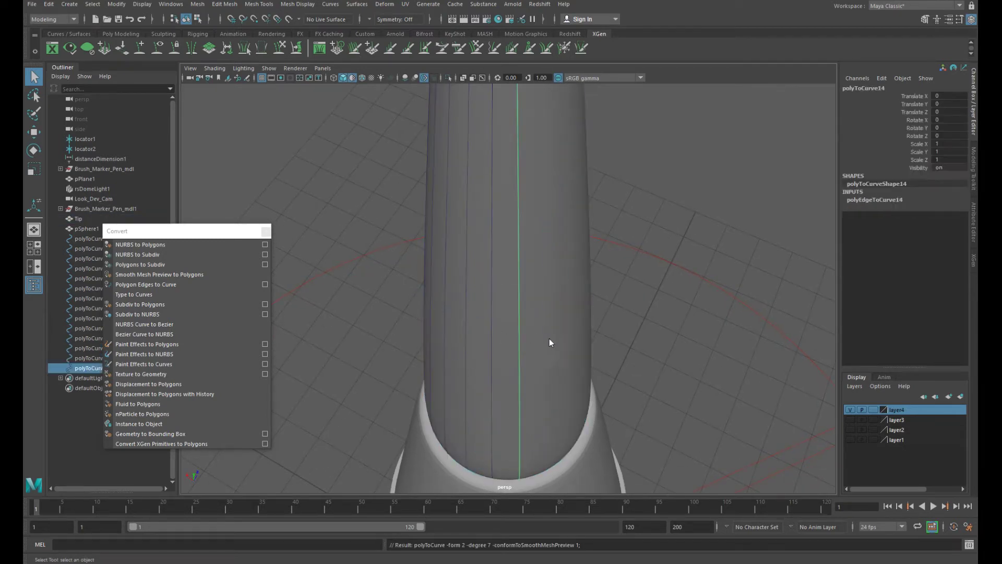
{"action": "double_click", "coordinate": [546, 327]}
{"action": "key", "text": "g"}
{"action": "double_click", "coordinate": [565, 313]}
{"action": "key", "text": "g"}
Convert another three neighbouring lengthwise edge loops of the tip to curves
{"action": "left_click_drag", "start_coordinate": [569, 313], "coordinate": [519, 338], "text": "alt"}
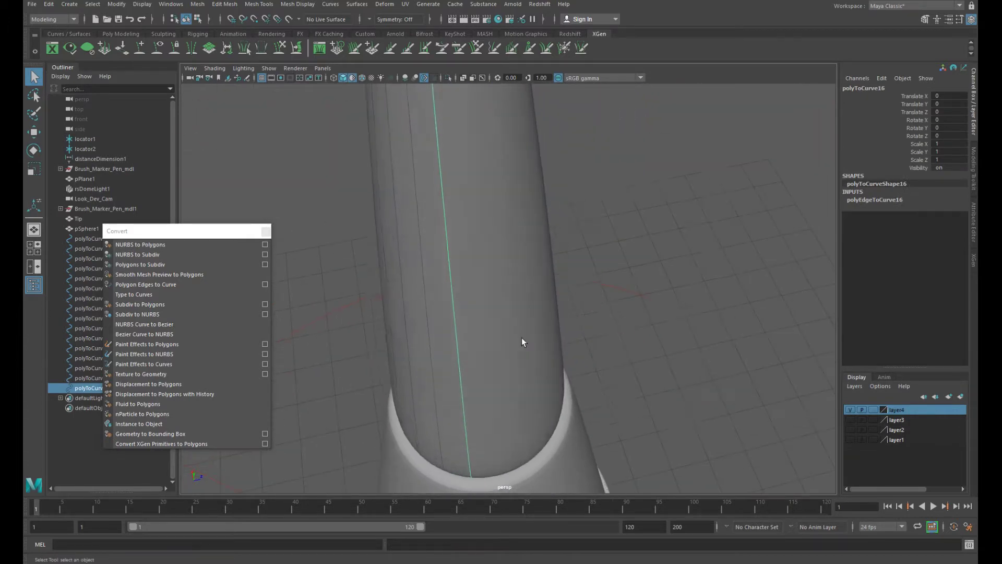
{"action": "left_click", "coordinate": [498, 337]}
{"action": "right_click_drag", "start_coordinate": [498, 337], "coordinate": [486, 305]}
{"action": "double_click", "coordinate": [485, 305]}
{"action": "key", "text": "g"}
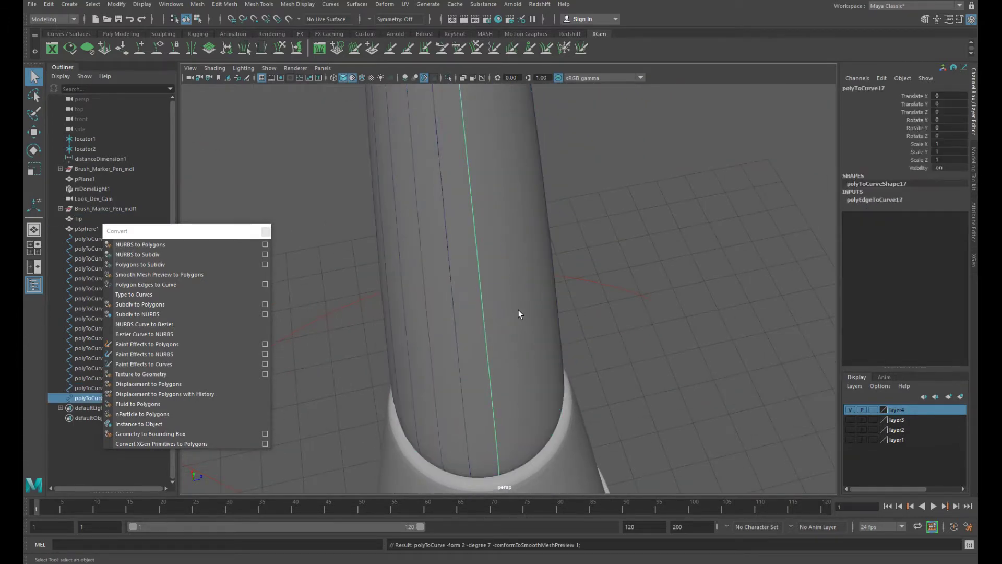
{"action": "double_click", "coordinate": [509, 290]}
{"action": "key", "text": "g"}
{"action": "double_click", "coordinate": [529, 269]}
{"action": "key", "text": "g"}
Convert the last remaining lengthwise edge loop of the tip to a curve, then clear the selection
{"action": "mouse_move", "coordinate": [548, 335]}
{"action": "left_mouse_down", "text": "alt"}
{"action": "mouse_move", "coordinate": [507, 339]}
{"action": "mouse_move", "coordinate": [541, 347]}
{"action": "left_mouse_up", "text": "alt"}
{"action": "right_click_drag", "start_coordinate": [541, 347], "coordinate": [624, 279]}
{"action": "double_click", "coordinate": [555, 313]}
{"action": "key", "text": "g"}
{"action": "left_click", "coordinate": [657, 303]}
{"action": "left_click_drag", "start_coordinate": [656, 303], "coordinate": [493, 365], "text": "alt"}
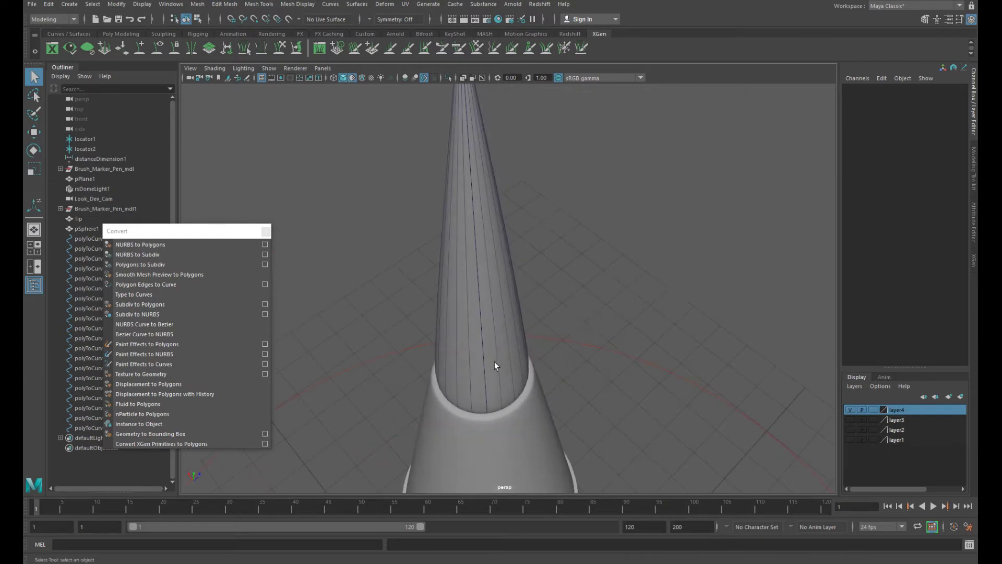
Hide layer4 with the tip mesh and select all of the extracted curves without the dome light
{"action": "left_click", "coordinate": [849, 410]}
{"action": "left_click_drag", "start_coordinate": [399, 280], "coordinate": [563, 311]}
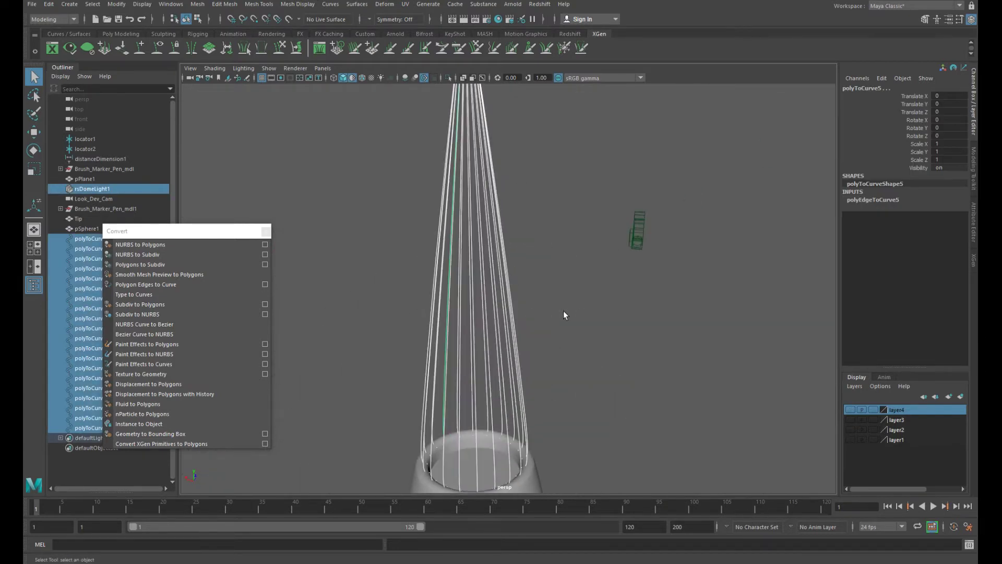
{"action": "right_click_drag", "start_coordinate": [563, 311], "coordinate": [410, 321], "text": "alt"}
{"action": "left_click_drag", "start_coordinate": [409, 321], "coordinate": [462, 318], "text": "alt"}
{"action": "left_click", "coordinate": [563, 311]}
{"action": "left_click_drag", "start_coordinate": [522, 292], "coordinate": [460, 312]}
{"action": "left_click_drag", "start_coordinate": [219, 231], "coordinate": [426, 461]}
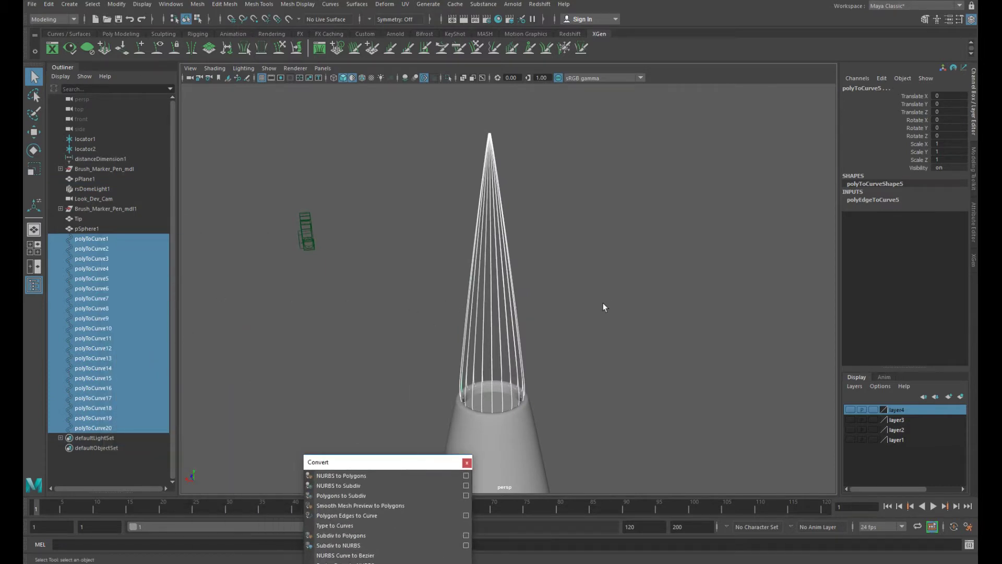
Group the selected curves and name the group Guid_curves
{"action": "key", "text": "ctrl+g"}
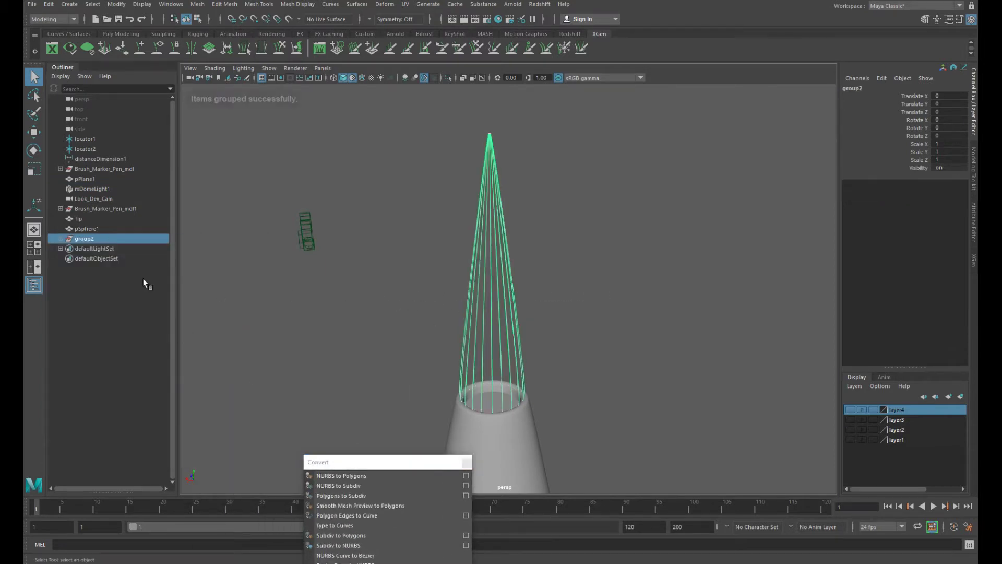
{"action": "double_click", "coordinate": [86, 239]}
{"action": "type", "text": "Guiad"}
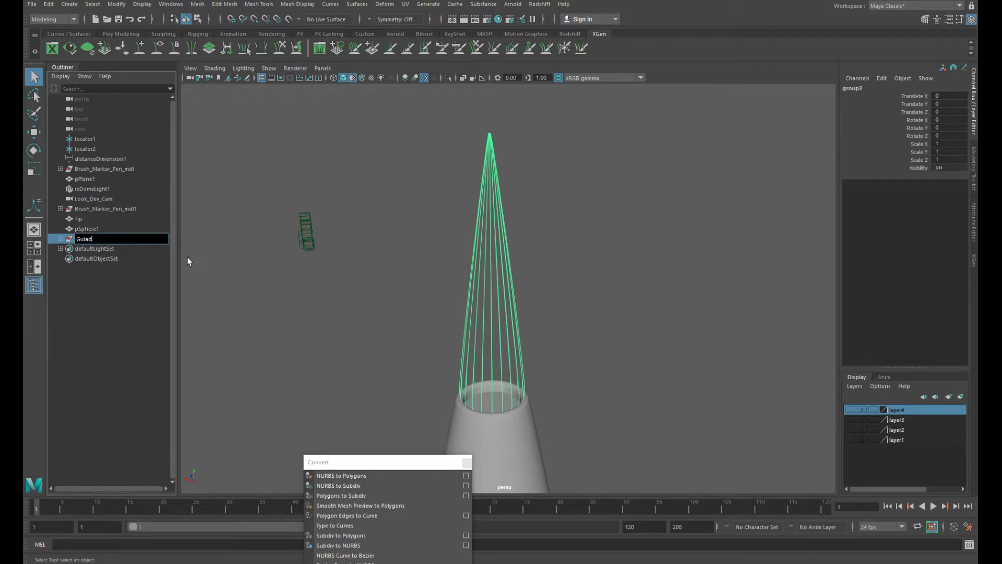
{"action": "type", "text": "d_curves"}
{"action": "key", "text": "Return"}
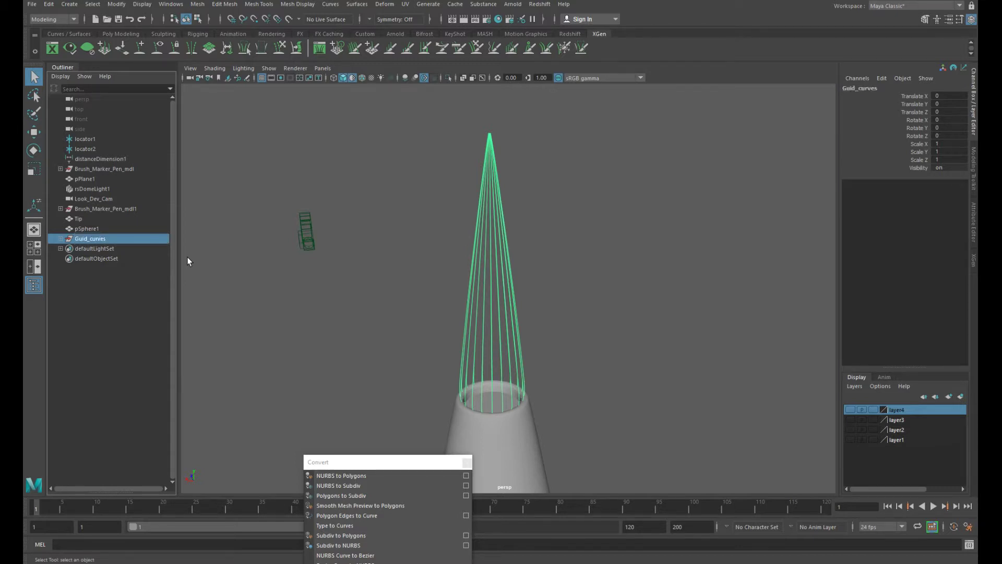
Delete the construction history of pSphere1, the small surface inside the pen opening, and open the XGen editor
{"action": "left_click_drag", "start_coordinate": [595, 273], "coordinate": [481, 348], "text": "alt"}
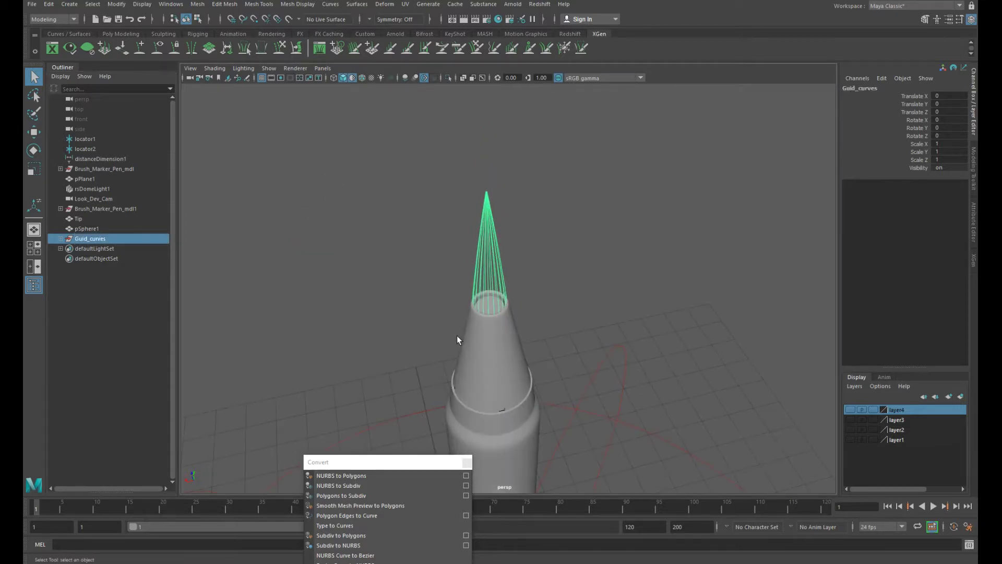
{"action": "right_click_drag", "start_coordinate": [481, 349], "coordinate": [541, 358], "text": "alt"}
{"action": "left_click", "coordinate": [474, 340]}
{"action": "scroll", "coordinate": [474, 340], "scroll_direction": "down", "scroll_amount": 3}
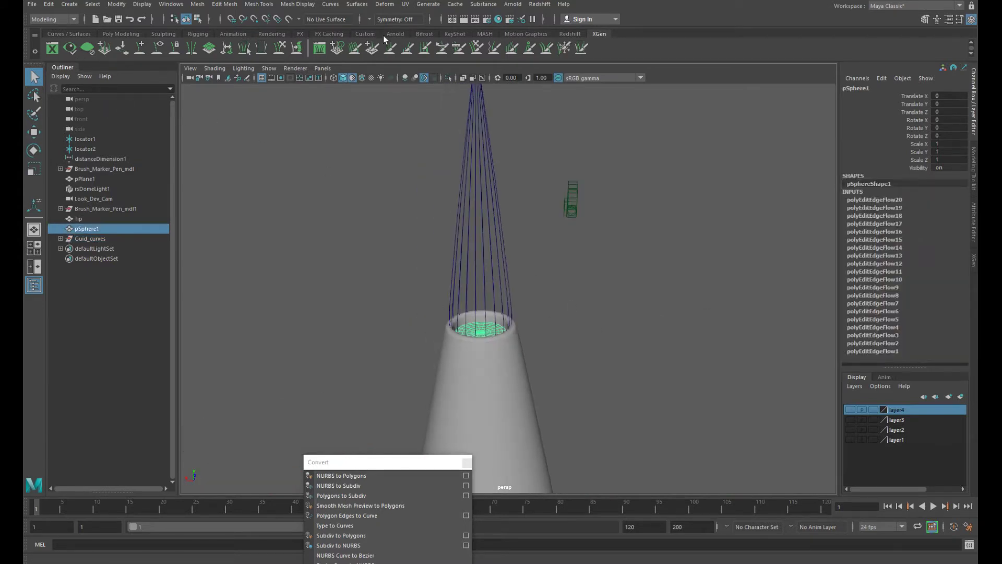
{"action": "left_click", "coordinate": [365, 33]}
{"action": "left_click", "coordinate": [57, 50]}
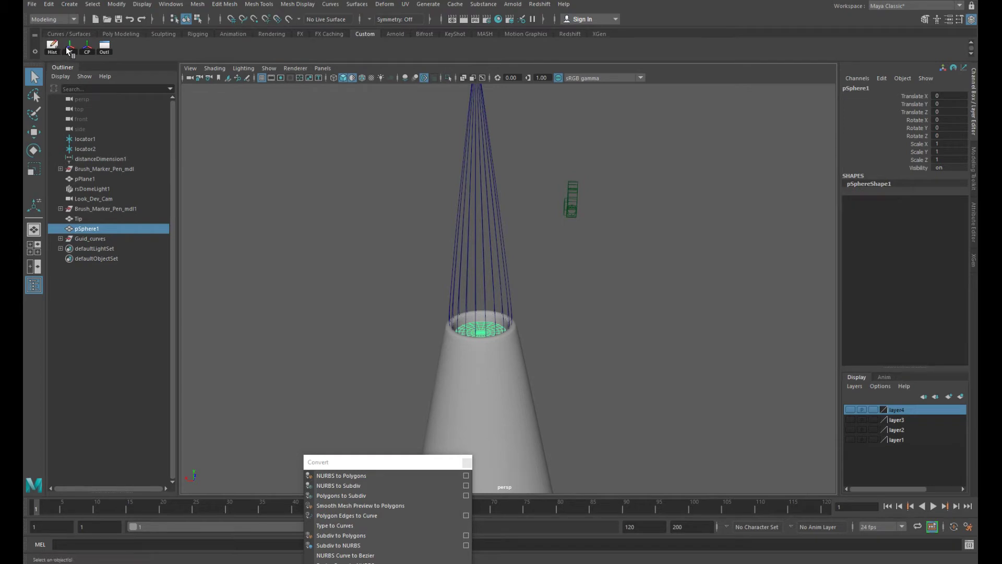
{"action": "left_click_drag", "start_coordinate": [458, 223], "coordinate": [504, 223], "text": "alt"}
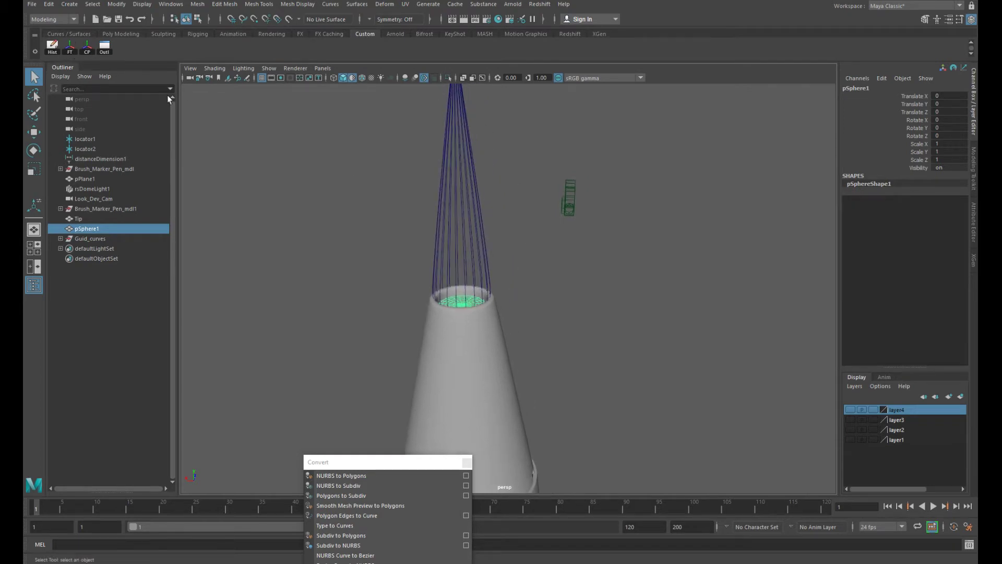
{"action": "left_click", "coordinate": [598, 34]}
{"action": "left_click", "coordinate": [52, 48]}
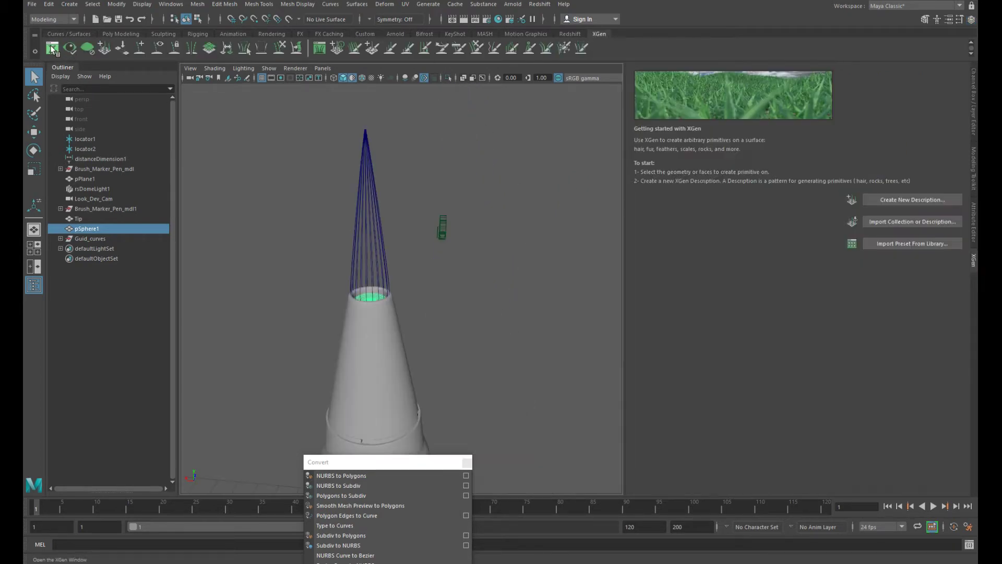
Create a spline XGen description named Brush_Pen_Marker on pSphere1, controlled by placing and shaping guides
{"action": "left_click", "coordinate": [906, 202]}
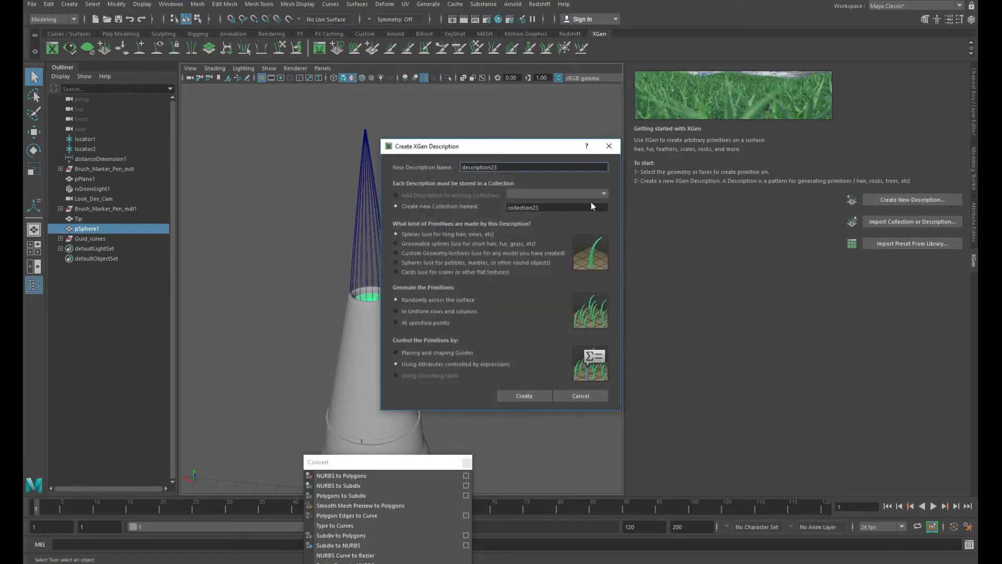
{"action": "left_click_drag", "start_coordinate": [528, 150], "coordinate": [716, 149]}
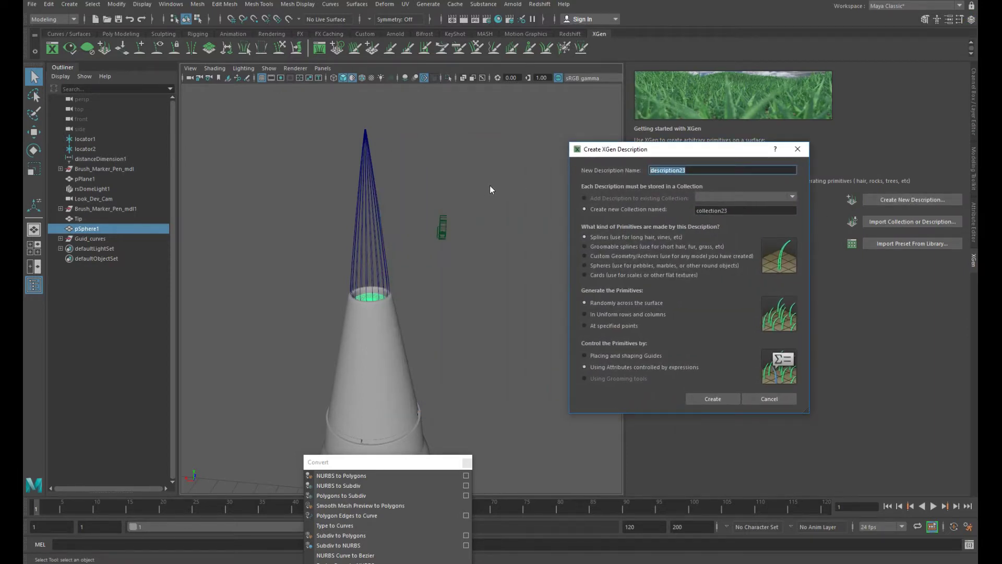
{"action": "type", "text": "Brush_Pen_Marker"}
{"action": "left_click", "coordinate": [640, 355]}
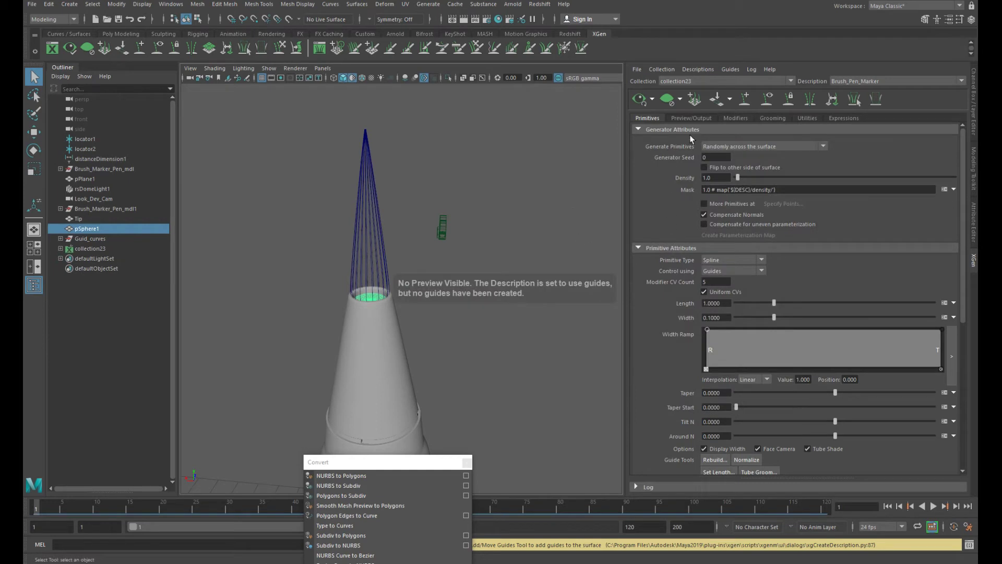
Try converting the selected tip curves to XGen guides with Delete Curves turned off
{"action": "left_click", "coordinate": [734, 119]}
{"action": "left_click", "coordinate": [806, 117]}
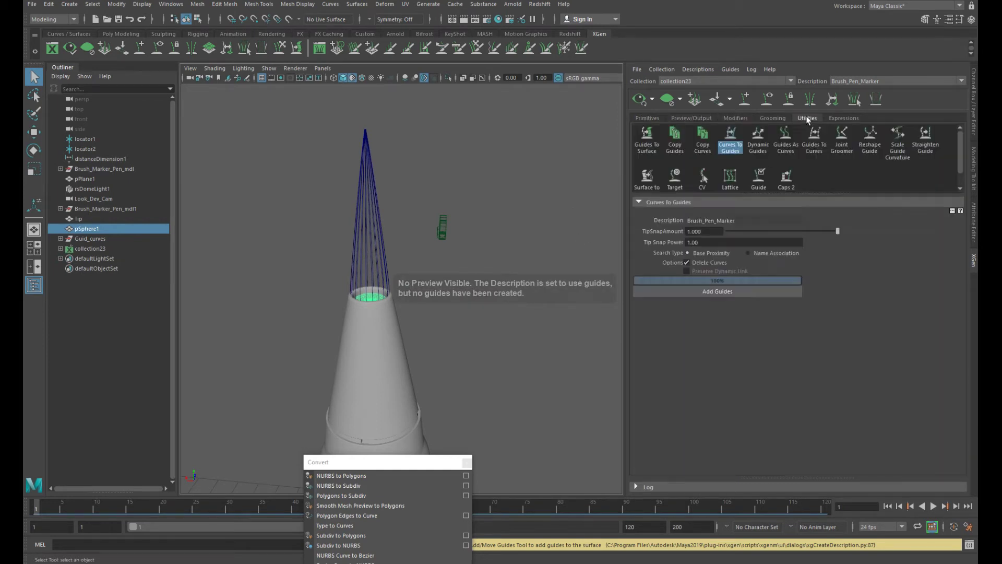
{"action": "right_click_drag", "start_coordinate": [386, 246], "coordinate": [452, 286], "text": "alt"}
{"action": "left_click_drag", "start_coordinate": [394, 238], "coordinate": [253, 259]}
{"action": "left_click_drag", "start_coordinate": [396, 244], "coordinate": [506, 299], "text": "alt"}
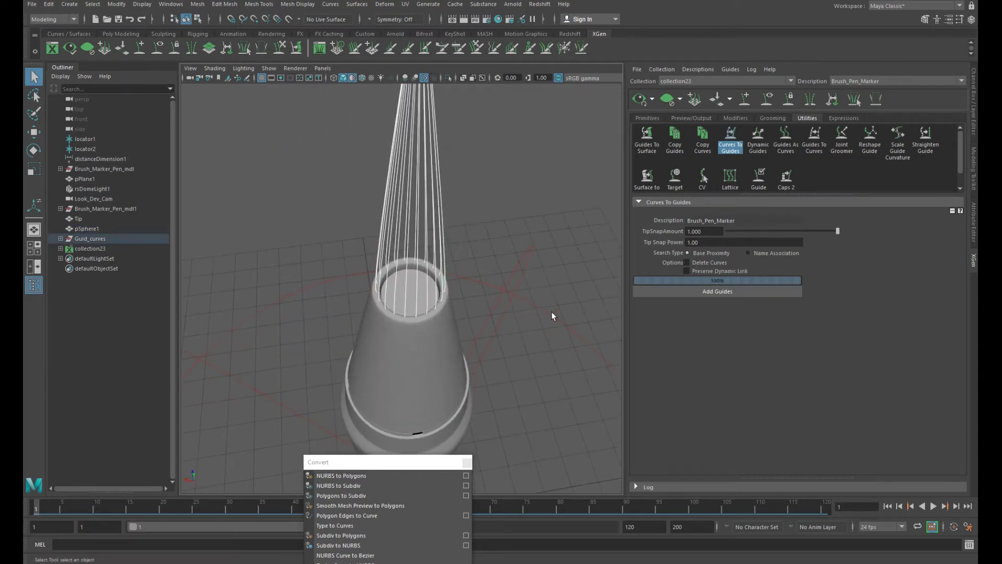
{"action": "left_click", "coordinate": [741, 292]}
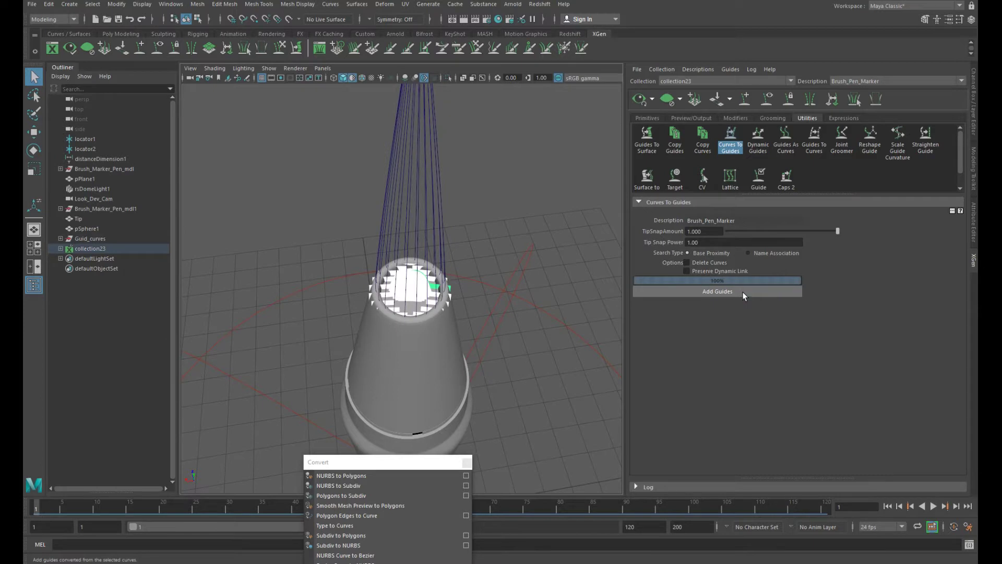
Delete collection23 from the scene and clear the curve selection
{"action": "left_click", "coordinate": [129, 249]}
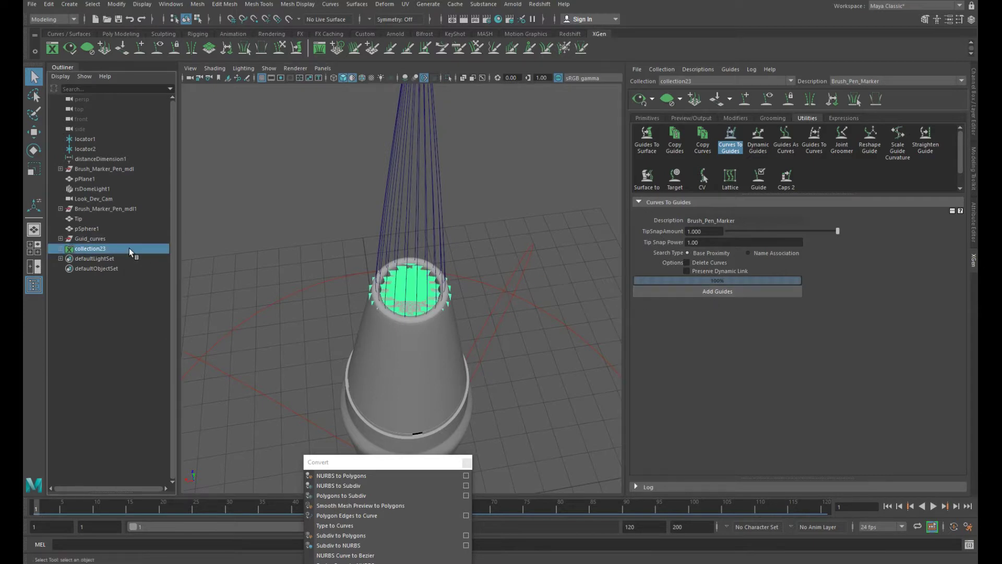
{"action": "key", "text": "Delete"}
{"action": "left_click_drag", "start_coordinate": [511, 172], "coordinate": [424, 205]}
{"action": "right_click_drag", "start_coordinate": [475, 183], "coordinate": [517, 179], "text": "shift"}
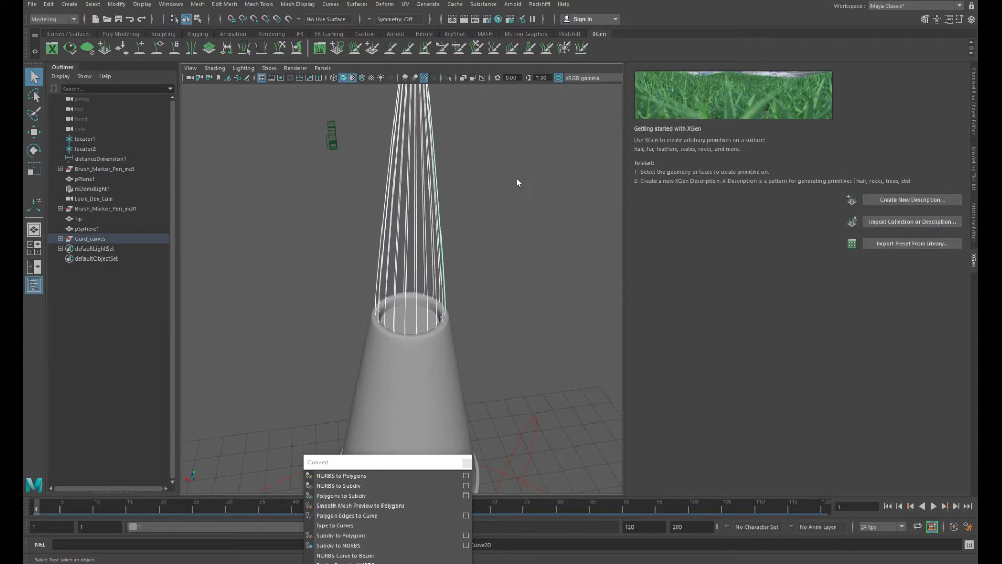
{"action": "left_click", "coordinate": [506, 220]}
Create a guide-controlled spline XGen description on pSphere1 in a new collection24, accepting the name Brush_Pen_Marker1
{"action": "left_click", "coordinate": [414, 320]}
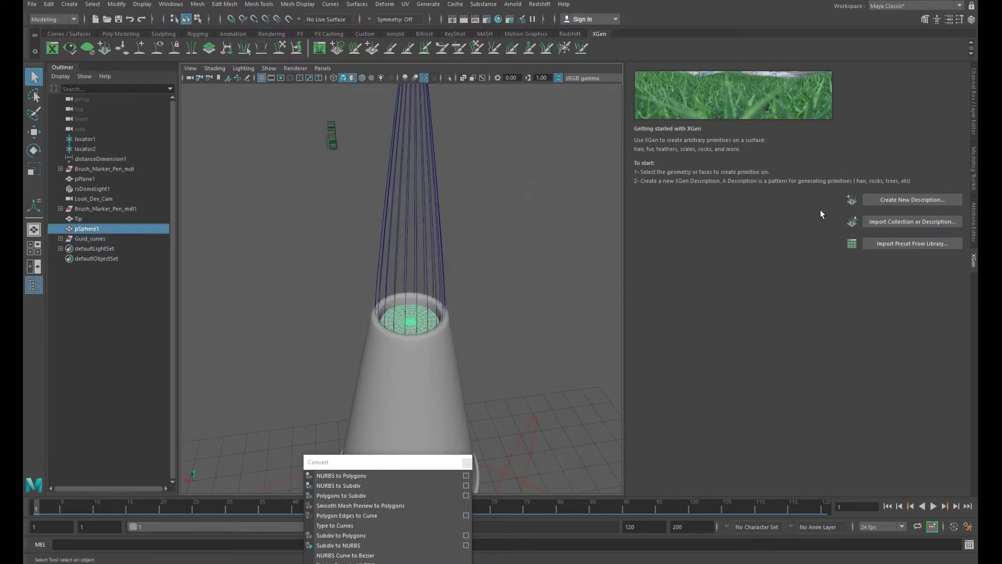
{"action": "left_click", "coordinate": [913, 200]}
{"action": "type", "text": "B"}
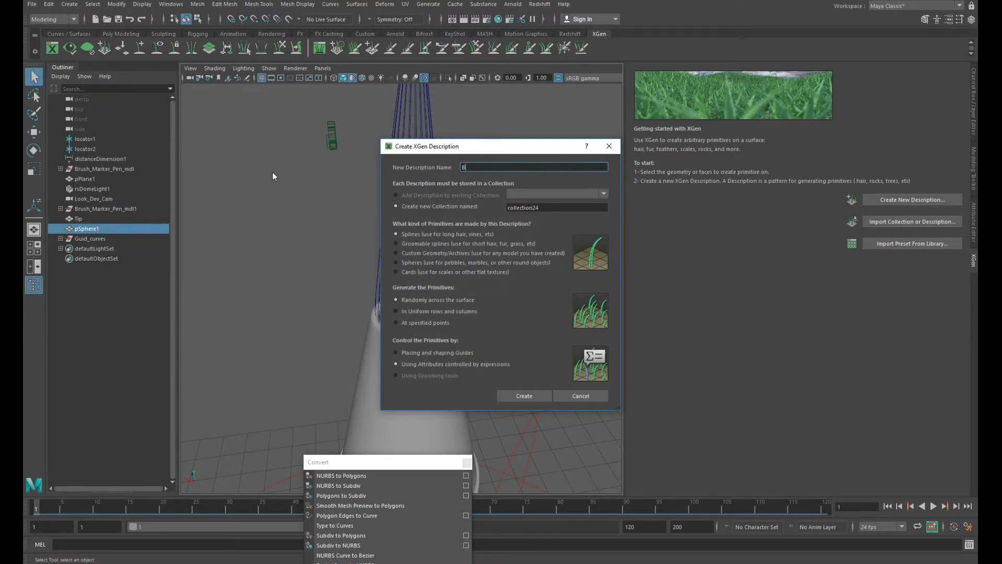
{"action": "type", "text": "rush_Pen_Marker"}
{"action": "left_click", "coordinate": [456, 353]}
{"action": "left_click", "coordinate": [529, 394]}
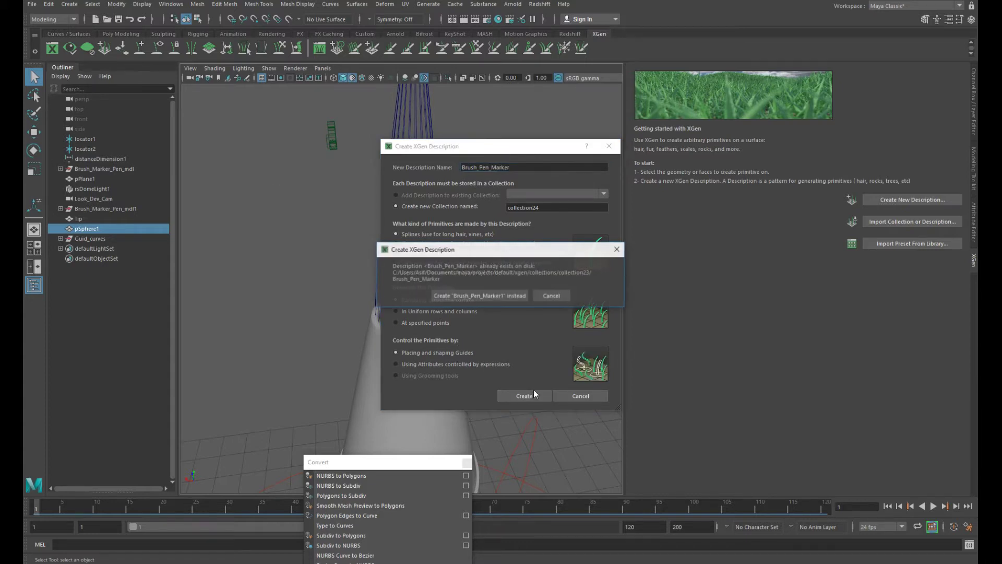
{"action": "left_click", "coordinate": [485, 292]}
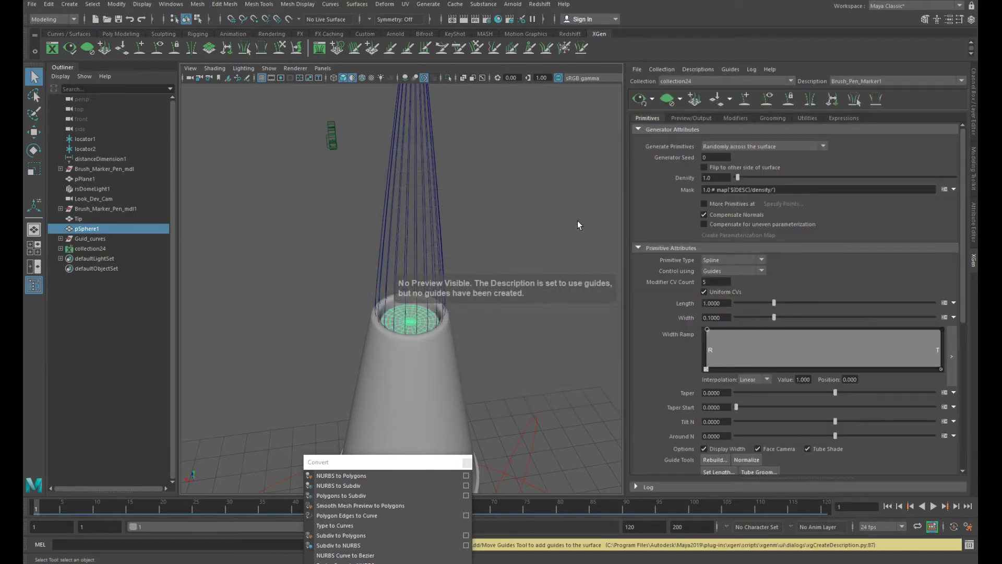
Convert the tip curves to XGen guides for Brush_Pen_Marker1 with Curves To Guides, keeping Delete Curves off
{"action": "left_click_drag", "start_coordinate": [549, 193], "coordinate": [340, 194]}
{"action": "left_click", "coordinate": [806, 118]}
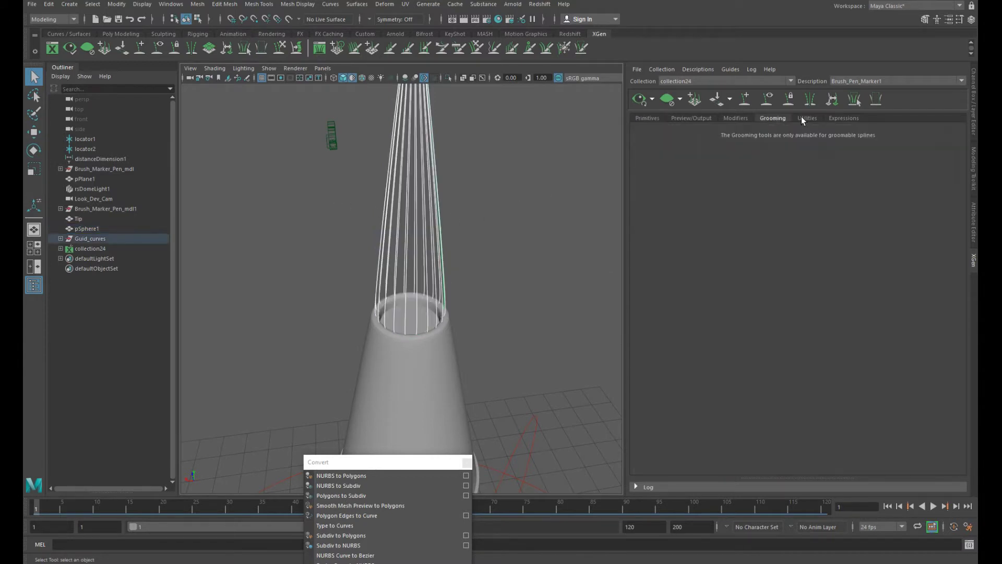
{"action": "left_click", "coordinate": [725, 288]}
{"action": "mouse_move", "coordinate": [574, 282]}
{"action": "left_mouse_down", "text": "alt"}
{"action": "mouse_move", "coordinate": [360, 249]}
{"action": "mouse_move", "coordinate": [461, 246]}
{"action": "mouse_move", "coordinate": [474, 290]}
{"action": "mouse_move", "coordinate": [461, 229]}
{"action": "mouse_move", "coordinate": [402, 280]}
{"action": "mouse_move", "coordinate": [459, 268]}
{"action": "mouse_move", "coordinate": [520, 230]}
{"action": "mouse_move", "coordinate": [477, 309]}
{"action": "mouse_move", "coordinate": [488, 269]}
{"action": "mouse_move", "coordinate": [515, 264]}
{"action": "mouse_move", "coordinate": [510, 277]}
{"action": "mouse_move", "coordinate": [287, 251]}
{"action": "left_mouse_up", "text": "alt"}
{"action": "left_click", "coordinate": [478, 308]}
Put the Guid_curves group in a new display layer and hide that layer
{"action": "left_click", "coordinate": [99, 239]}
{"action": "key", "text": "ctrl+a"}
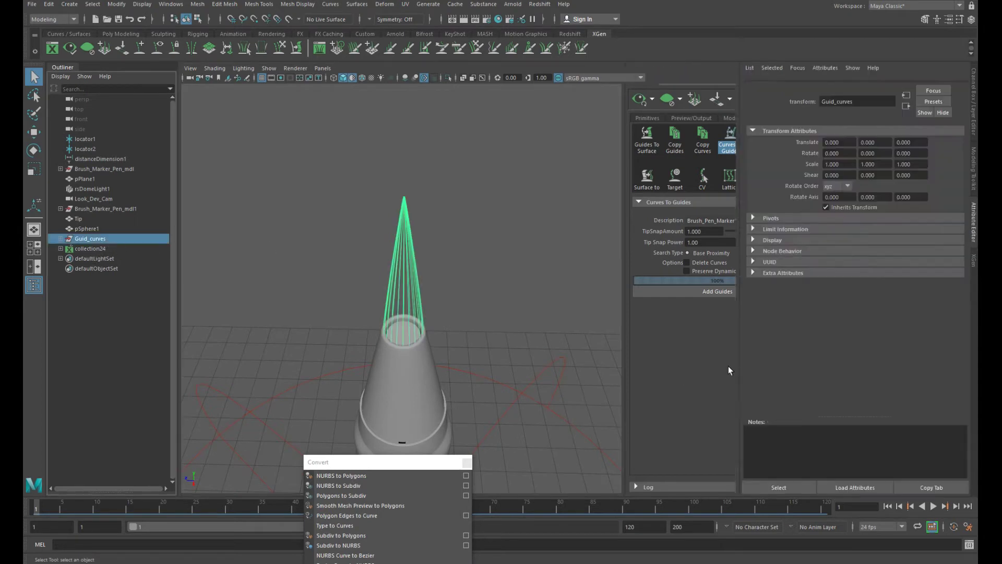
{"action": "left_click", "coordinate": [959, 398]}
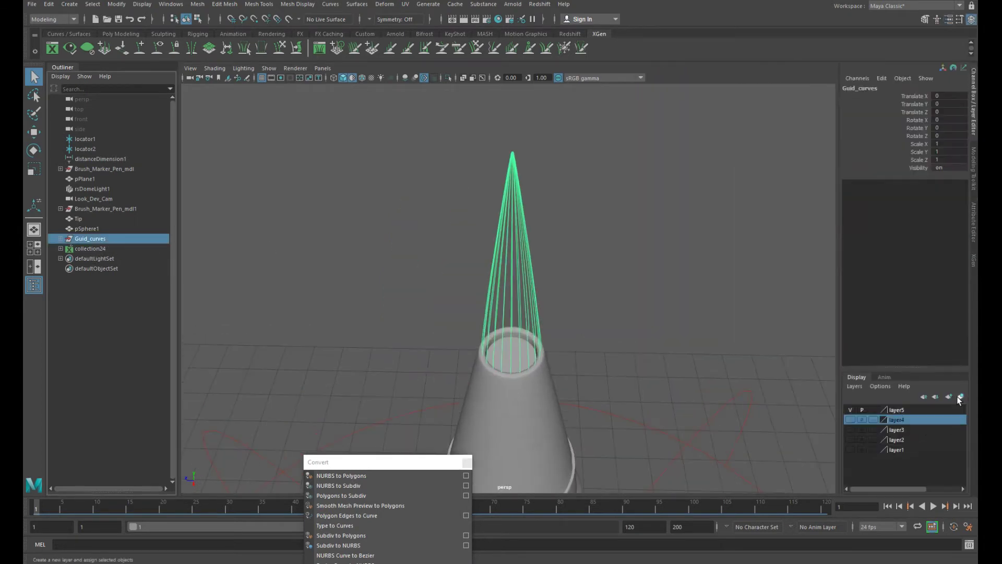
{"action": "left_click", "coordinate": [850, 409]}
{"action": "left_click_drag", "start_coordinate": [485, 339], "coordinate": [246, 259], "text": "alt"}
{"action": "left_click", "coordinate": [247, 259]}
{"action": "left_click", "coordinate": [116, 252]}
{"action": "left_click", "coordinate": [194, 166]}
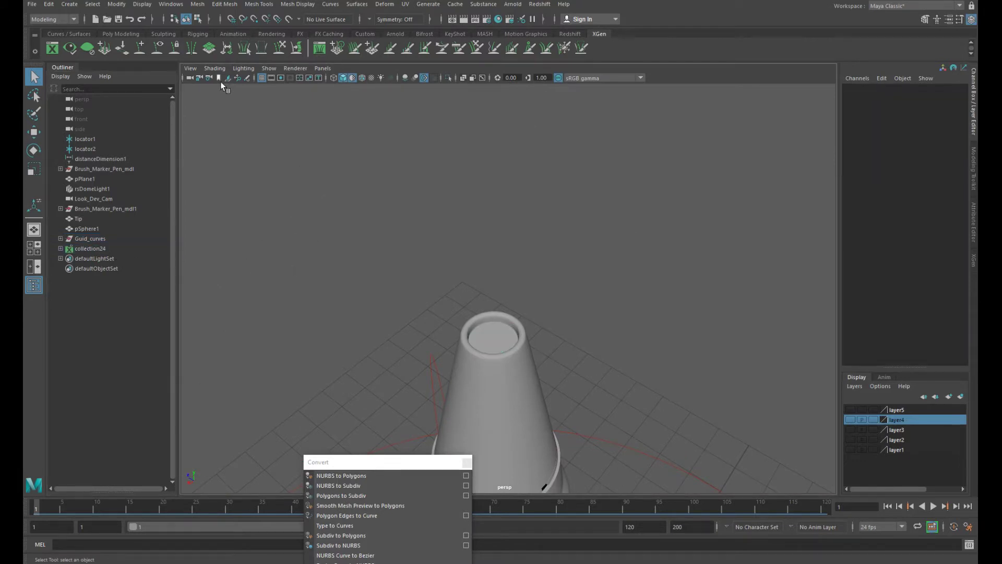
Set the Brush_Pen_Marker1 description's primitive density to 500 and update the XGen preview
{"action": "left_click", "coordinate": [53, 48]}
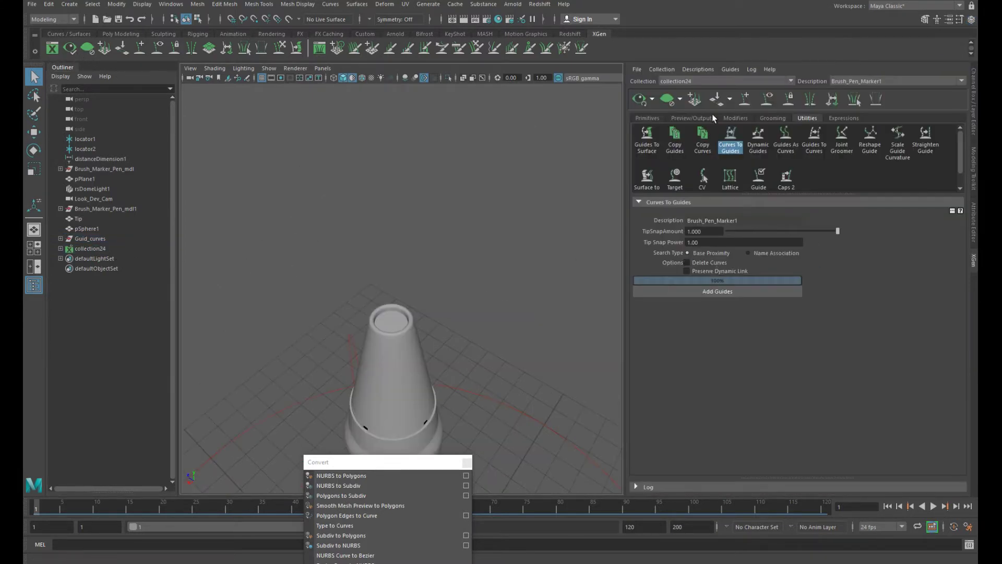
{"action": "left_click", "coordinate": [647, 118]}
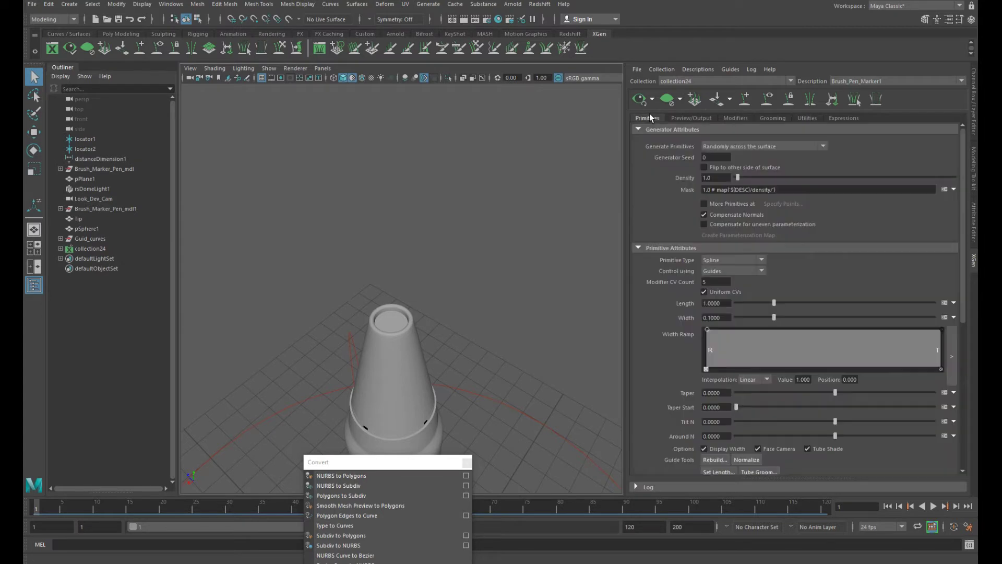
{"action": "double_click", "coordinate": [715, 177]}
{"action": "type", "text": "500"}
{"action": "key", "text": "Return"}
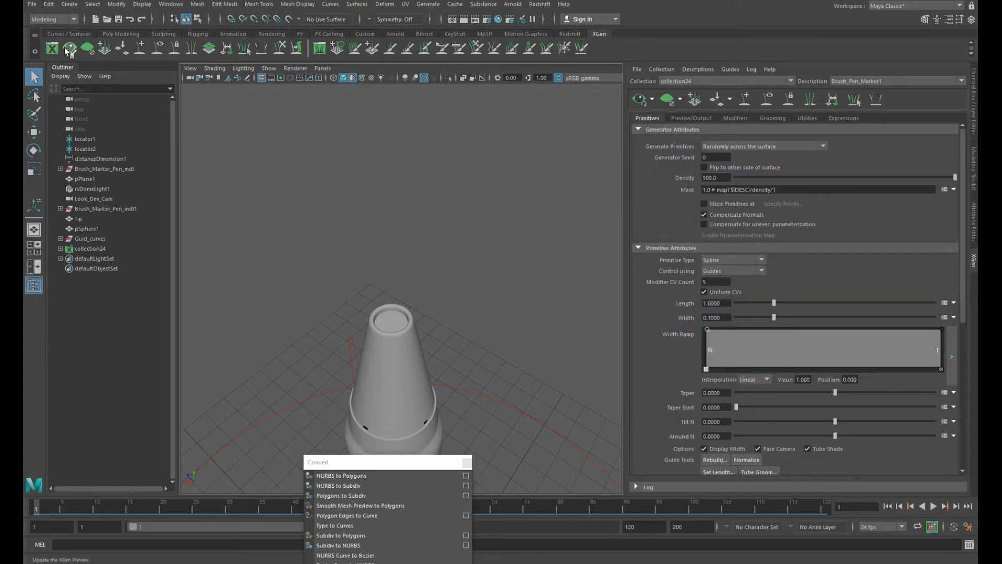
{"action": "scroll", "coordinate": [401, 308], "scroll_direction": "up", "scroll_amount": 2}
{"action": "scroll", "coordinate": [401, 309], "scroll_direction": "down", "scroll_amount": 4}
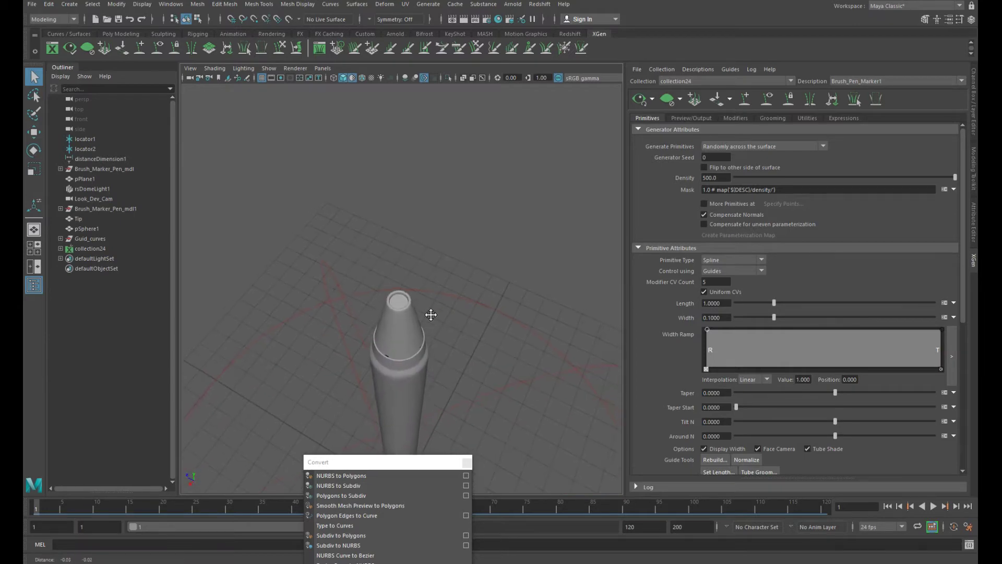
Check the splines in wireframe, turn off Face Camera and return to shaded display
{"action": "key", "text": "4"}
{"action": "scroll", "coordinate": [481, 328], "scroll_direction": "up", "scroll_amount": 5}
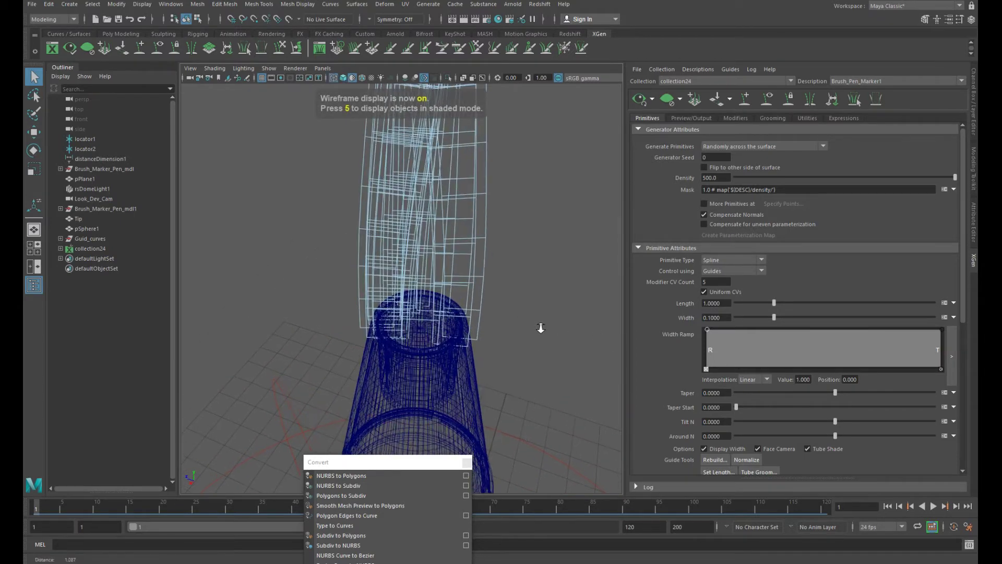
{"action": "key", "text": "5"}
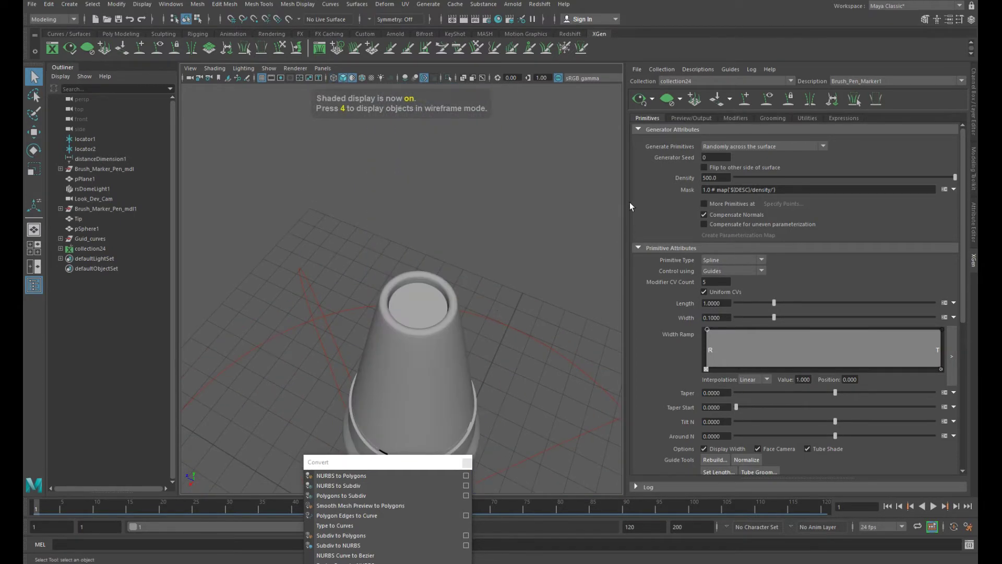
{"action": "key", "text": "4"}
{"action": "left_click", "coordinate": [775, 447]}
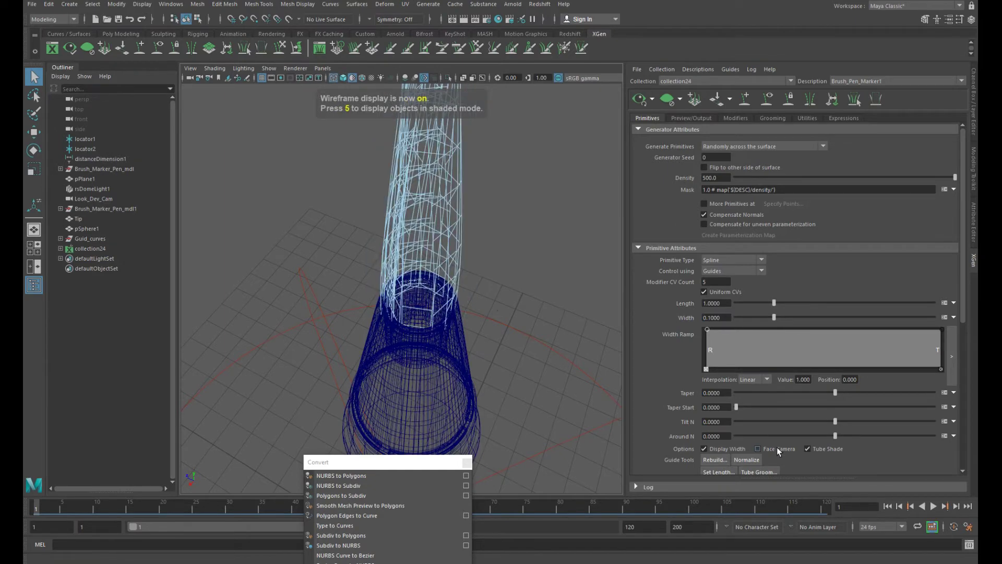
{"action": "key", "text": "5"}
{"action": "left_click_drag", "start_coordinate": [524, 266], "coordinate": [493, 282], "text": "alt"}
{"action": "scroll", "coordinate": [517, 292], "scroll_direction": "up", "scroll_amount": 5}
{"action": "scroll", "coordinate": [517, 329], "scroll_direction": "down", "scroll_amount": 3}
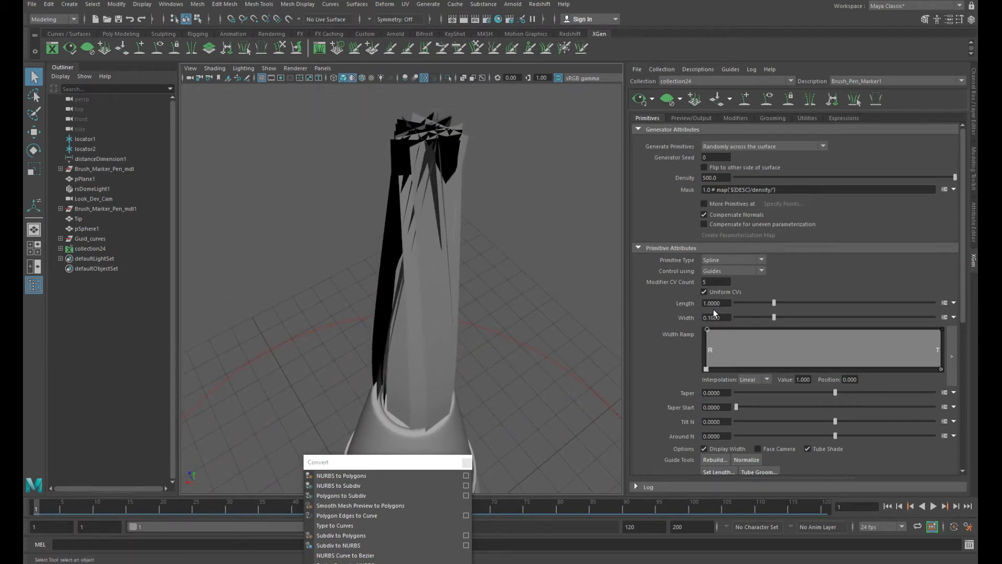
Set the spline width to 0.02
{"action": "left_click_drag", "start_coordinate": [727, 318], "coordinate": [711, 327]}
{"action": "type", "text": "02"}
{"action": "key", "text": "Return"}
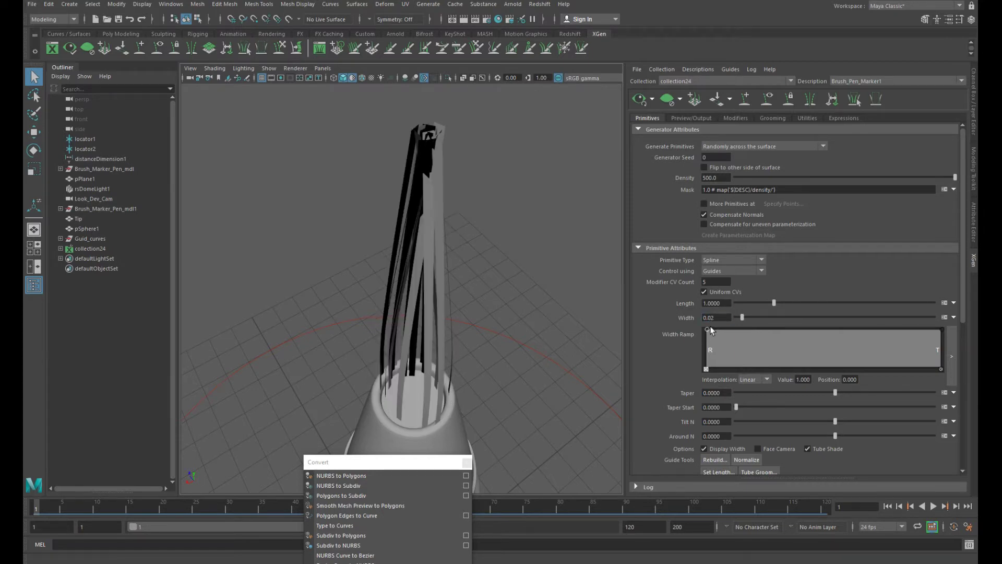
{"action": "left_click_drag", "start_coordinate": [347, 288], "coordinate": [495, 296], "text": "alt"}
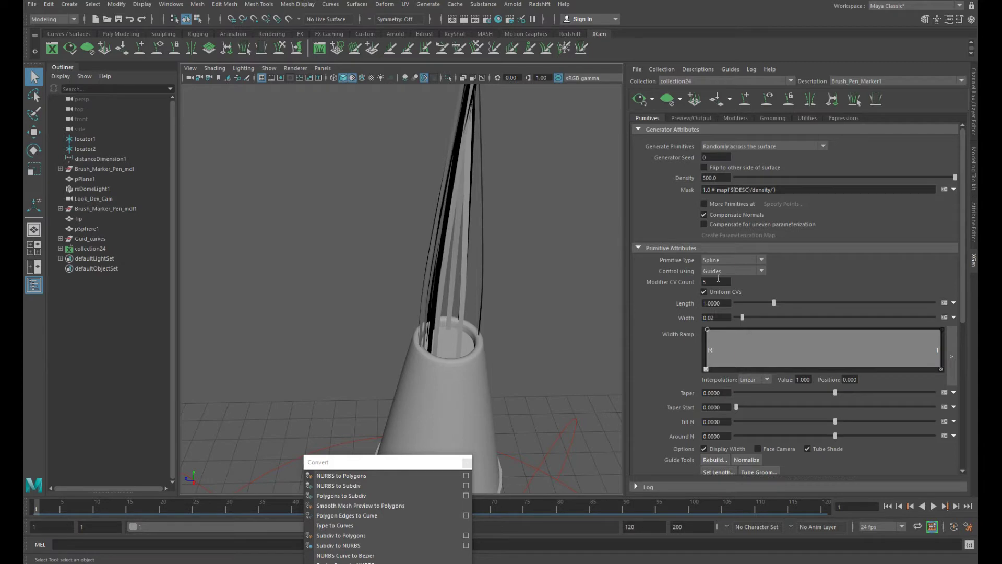
Set the spline length to 1.145
{"action": "left_click", "coordinate": [730, 302]}
{"action": "type", "text": "1.145"}
{"action": "key", "text": "Return"}
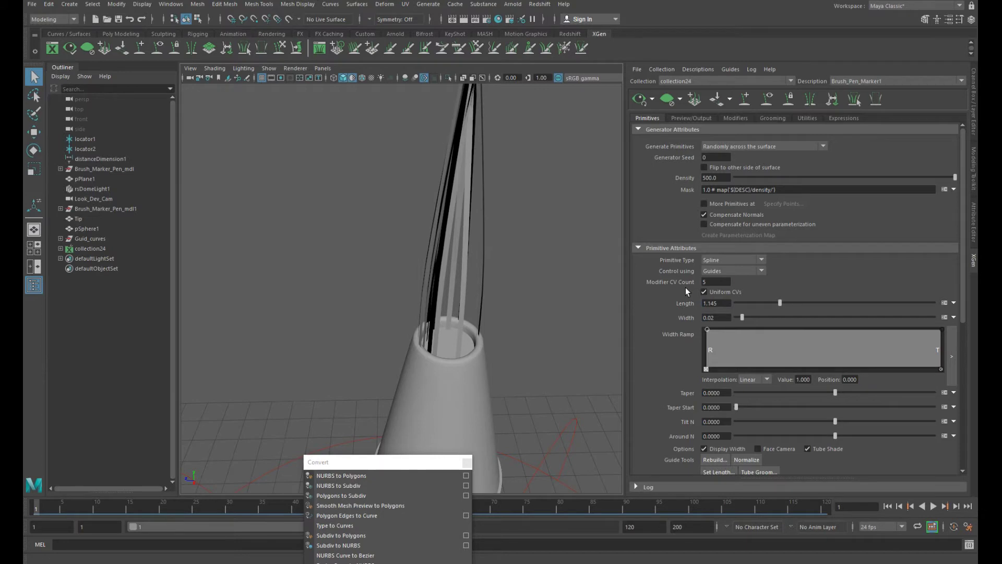
{"action": "left_click_drag", "start_coordinate": [728, 303], "coordinate": [693, 304]}
Set the modifier CV count to 40 and the spline length to 1.15
{"action": "left_click_drag", "start_coordinate": [705, 282], "coordinate": [682, 280]}
{"action": "type", "text": "40"}
{"action": "key", "text": "Return"}
{"action": "mouse_move", "coordinate": [590, 249]}
{"action": "right_mouse_down", "text": "alt"}
{"action": "mouse_move", "coordinate": [446, 271]}
{"action": "mouse_move", "coordinate": [476, 277]}
{"action": "mouse_move", "coordinate": [479, 267]}
{"action": "mouse_move", "coordinate": [487, 282]}
{"action": "right_mouse_up", "text": "alt"}
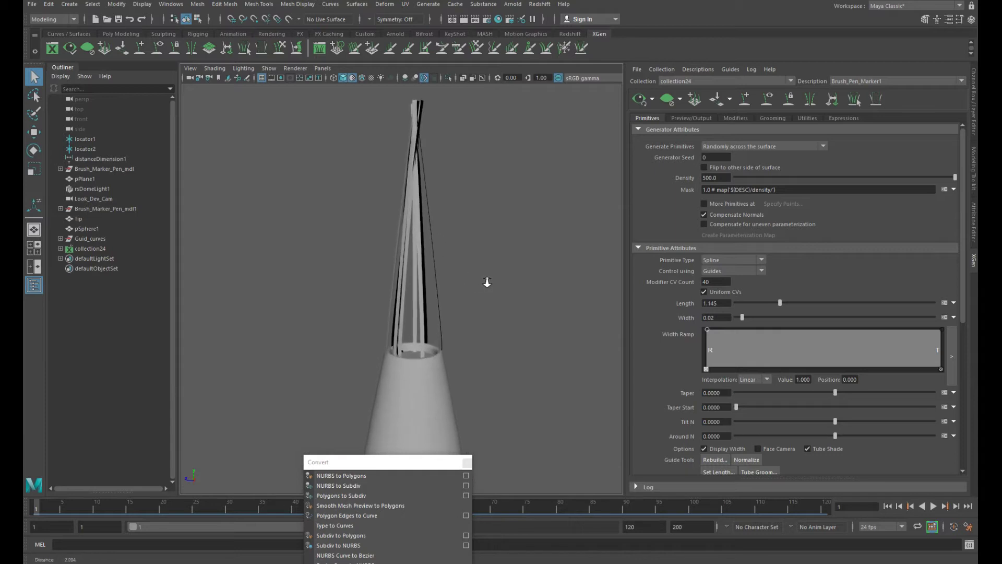
{"action": "double_click", "coordinate": [726, 302]}
{"action": "type", "text": "1.15"}
{"action": "key", "text": "Return"}
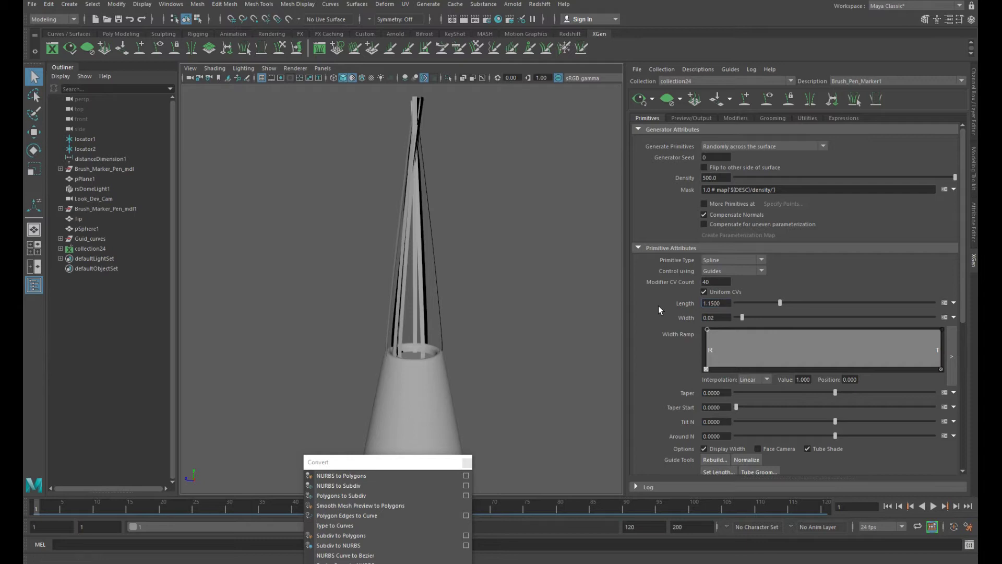
Reduce the spline width to 0.0040 to make fine bristles
{"action": "double_click", "coordinate": [706, 318]}
{"action": "type", "text": "0.0"}
{"action": "key", "text": "Return"}
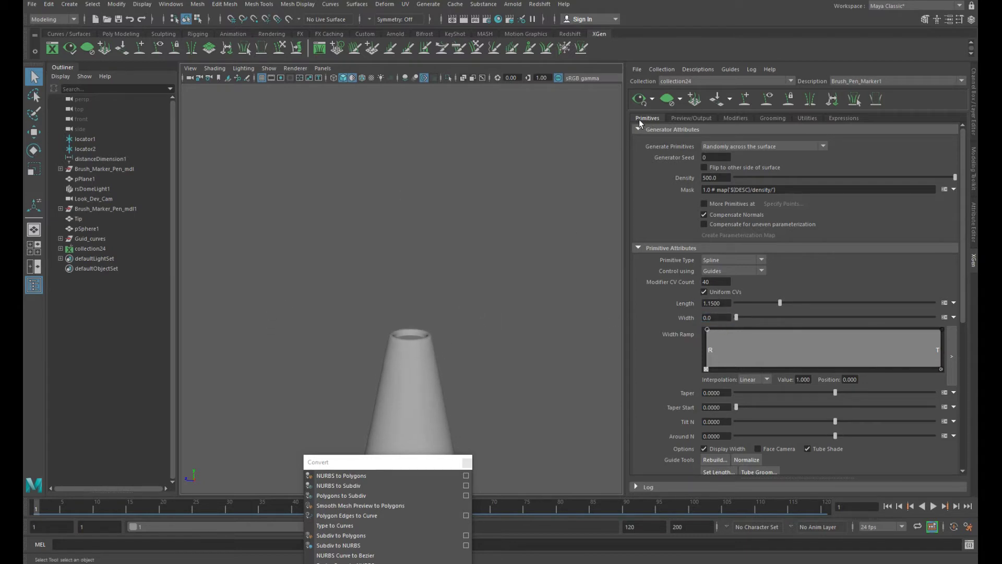
{"action": "left_click_drag", "start_coordinate": [494, 264], "coordinate": [512, 344], "text": "alt"}
{"action": "left_click", "coordinate": [722, 317]}
{"action": "type", "text": "0.0040"}
{"action": "key", "text": "Return"}
{"action": "left_click_drag", "start_coordinate": [386, 308], "coordinate": [455, 267], "text": "alt"}
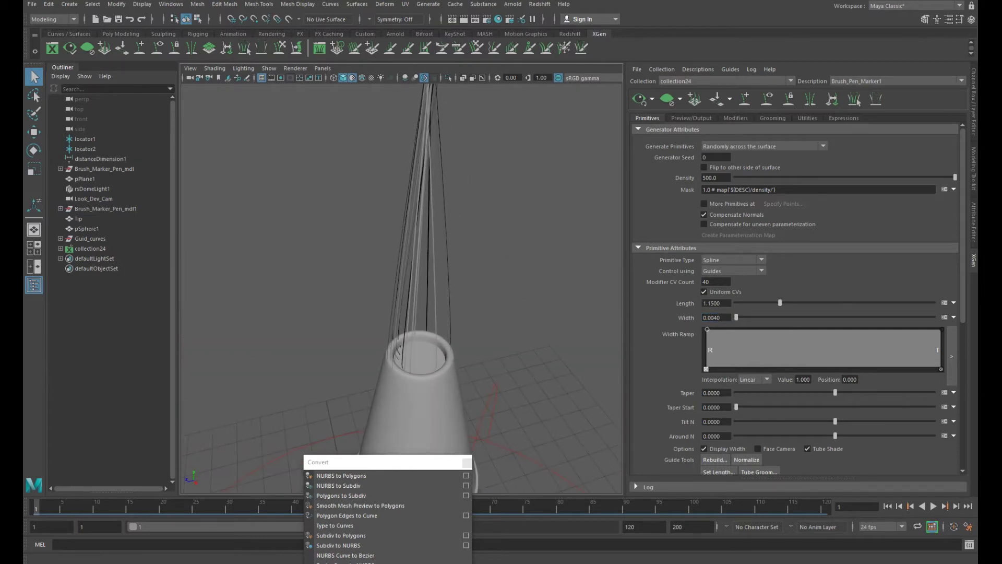
Raise the primitive density to 45000 to fill the tip with bristles
{"action": "double_click", "coordinate": [715, 177]}
{"action": "type", "text": "45000"}
{"action": "key", "text": "Return"}
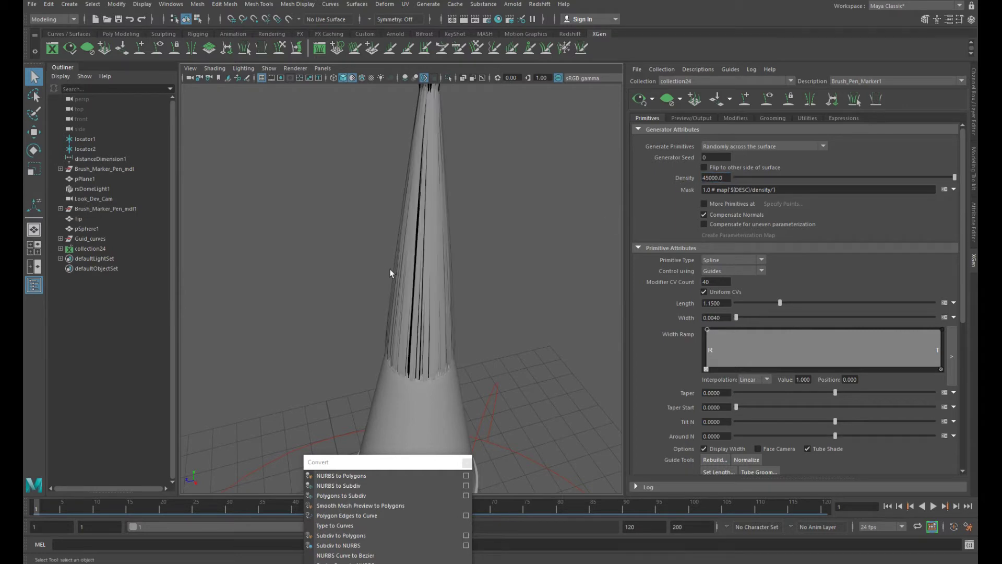
{"action": "scroll", "coordinate": [378, 262], "scroll_direction": "down", "scroll_amount": 6}
{"action": "left_click_drag", "start_coordinate": [392, 259], "coordinate": [452, 277], "text": "alt"}
Start a Redshift render, dock the Redshift Render View beside the viewport and widen the viewport
{"action": "left_click", "coordinate": [539, 4]}
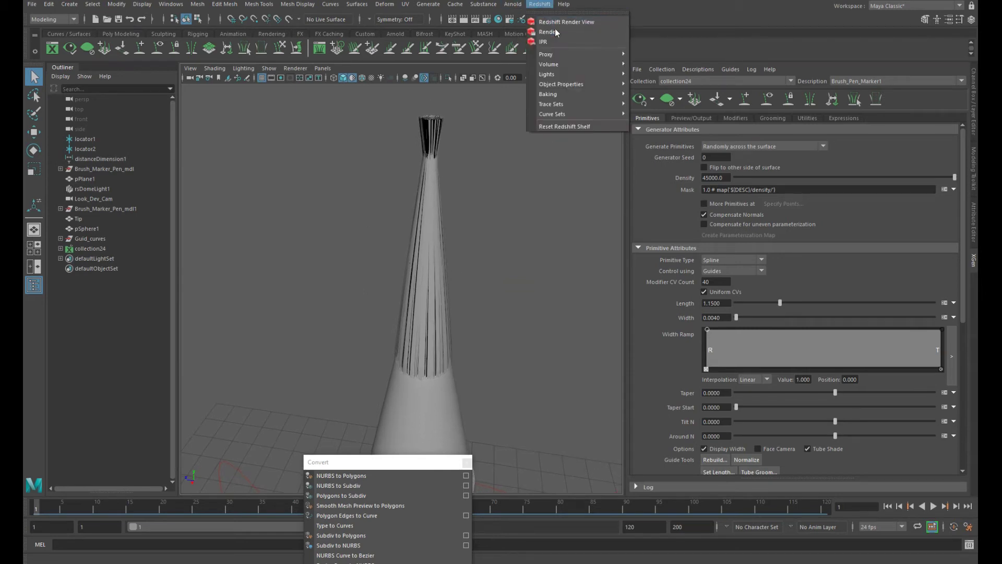
{"action": "left_click", "coordinate": [548, 32]}
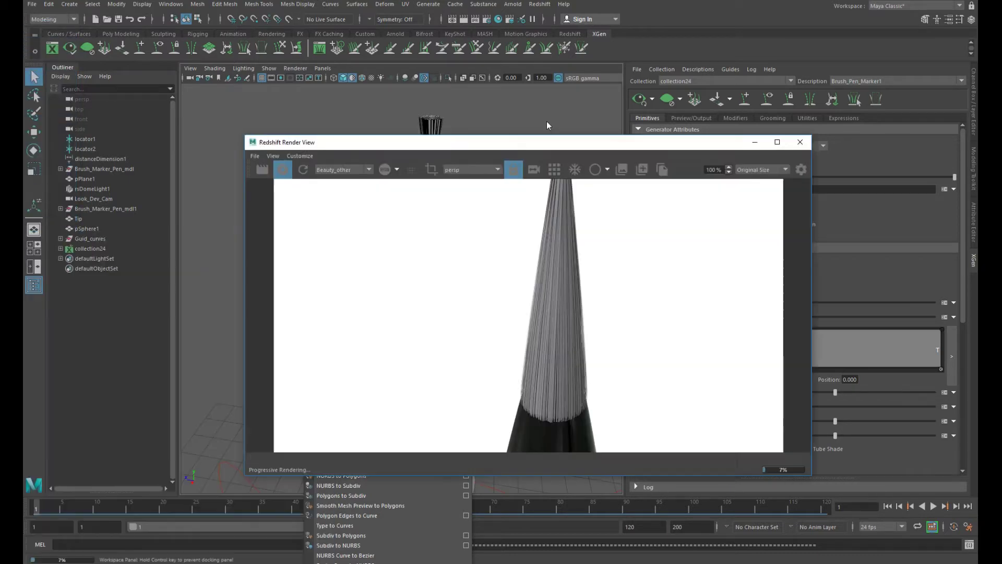
{"action": "scroll", "coordinate": [718, 207], "scroll_direction": "down", "scroll_amount": 5}
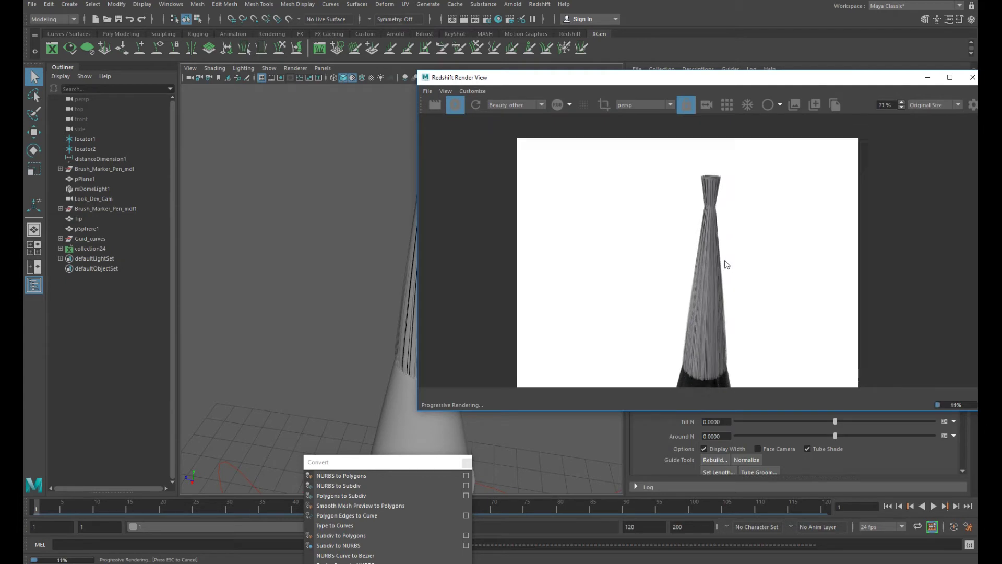
{"action": "left_click_drag", "start_coordinate": [418, 72], "coordinate": [637, 135]}
{"action": "left_click_drag", "start_coordinate": [711, 146], "coordinate": [123, 76]}
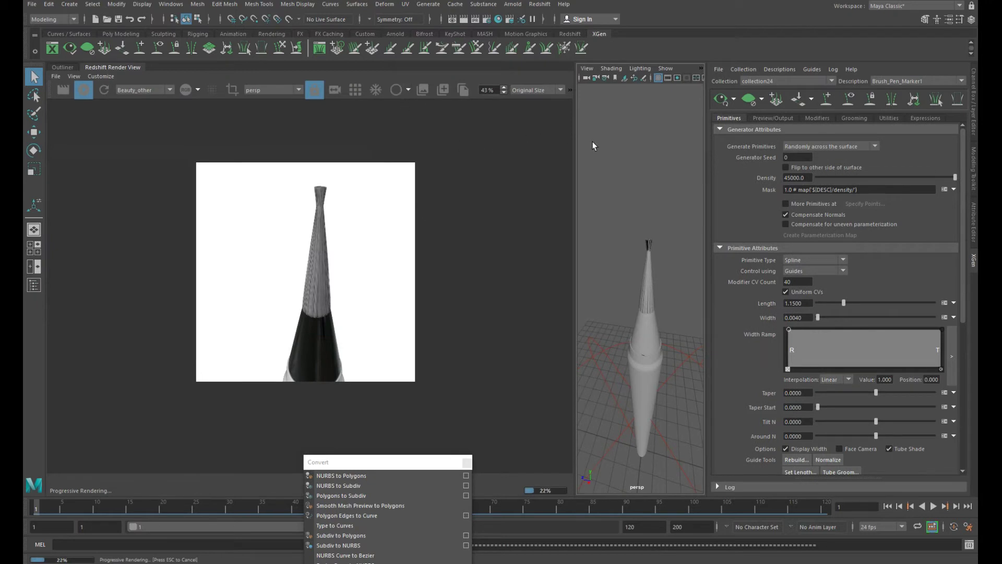
{"action": "left_click_drag", "start_coordinate": [574, 143], "coordinate": [391, 143]}
Set the bristles' Taper to 0.845
{"action": "scroll", "coordinate": [236, 253], "scroll_direction": "up", "scroll_amount": 4}
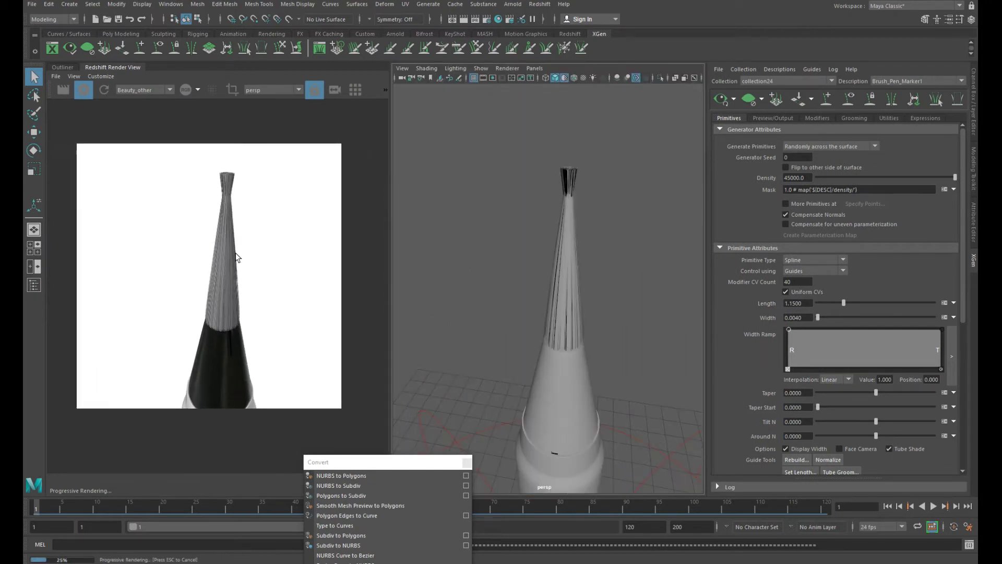
{"action": "scroll", "coordinate": [240, 247], "scroll_direction": "up", "scroll_amount": 2}
{"action": "middle_click_drag", "start_coordinate": [241, 247], "coordinate": [259, 284]}
{"action": "scroll", "coordinate": [265, 276], "scroll_direction": "up", "scroll_amount": 2}
{"action": "scroll", "coordinate": [266, 274], "scroll_direction": "down", "scroll_amount": 3}
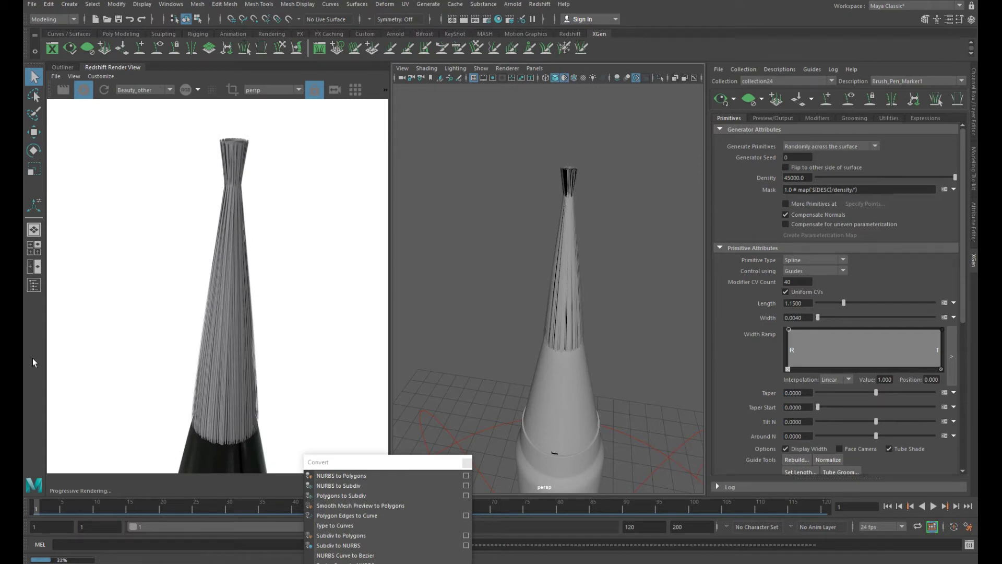
{"action": "middle_click_drag", "start_coordinate": [564, 331], "coordinate": [546, 312], "text": "alt"}
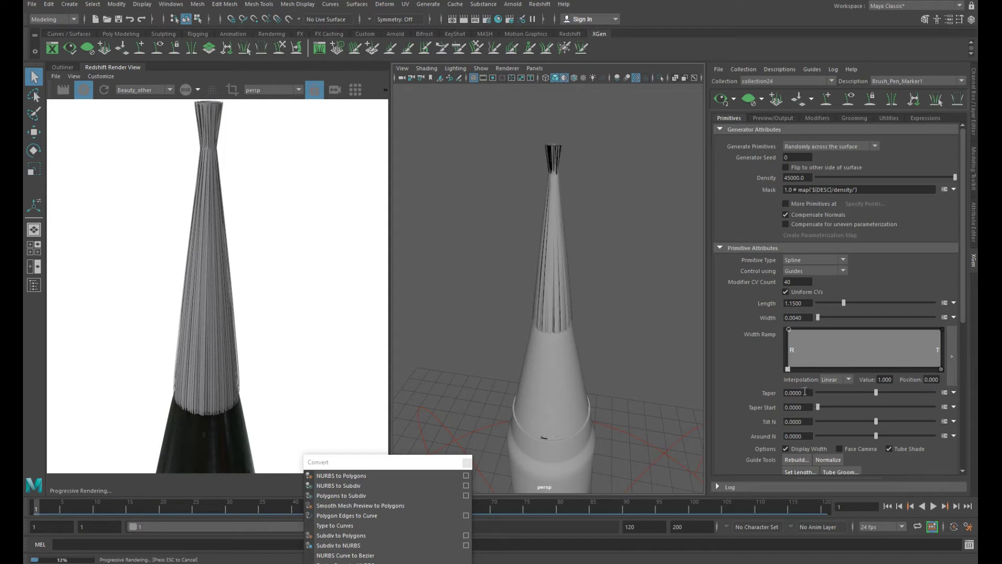
{"action": "left_click", "coordinate": [789, 394]}
{"action": "type", "text": "0.845"}
{"action": "key", "text": "Return"}
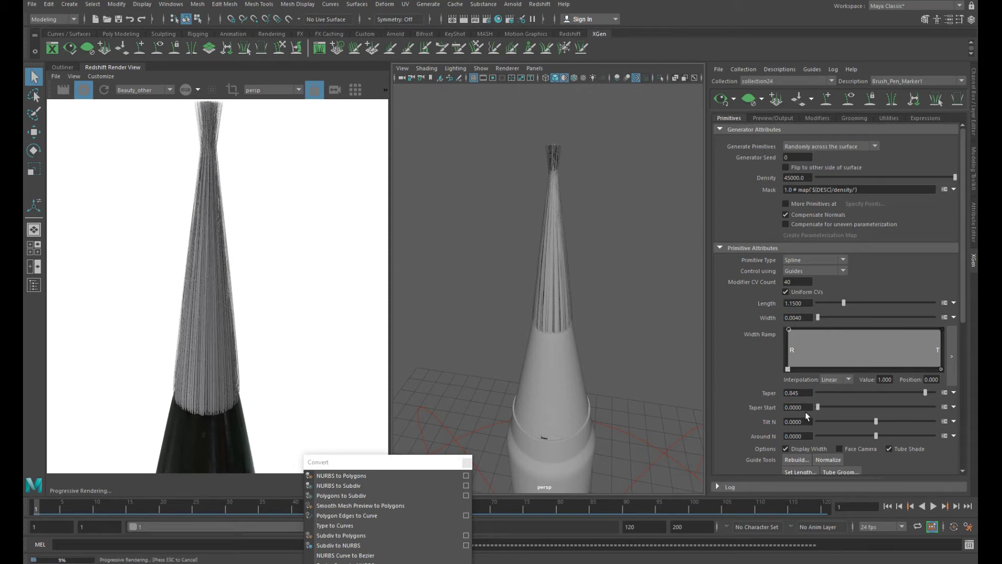
Set the bristles' Tilt N to 0.78
{"action": "left_click", "coordinate": [786, 422]}
{"action": "type", "text": "0.78"}
{"action": "key", "text": "Return"}
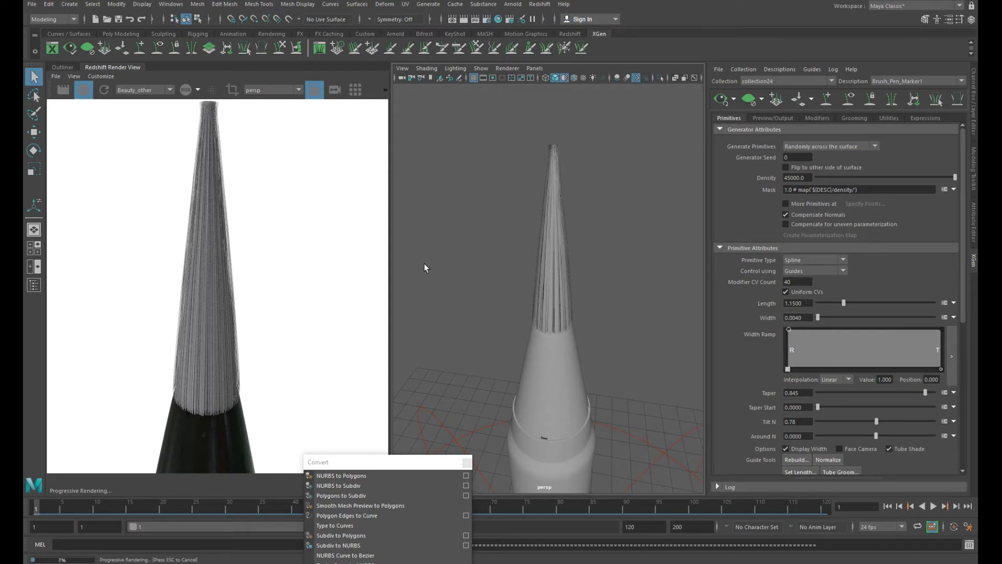
Examine the bristle tip in the live render and viewport from several distances and angles
{"action": "scroll", "coordinate": [255, 334], "scroll_direction": "down", "scroll_amount": 5}
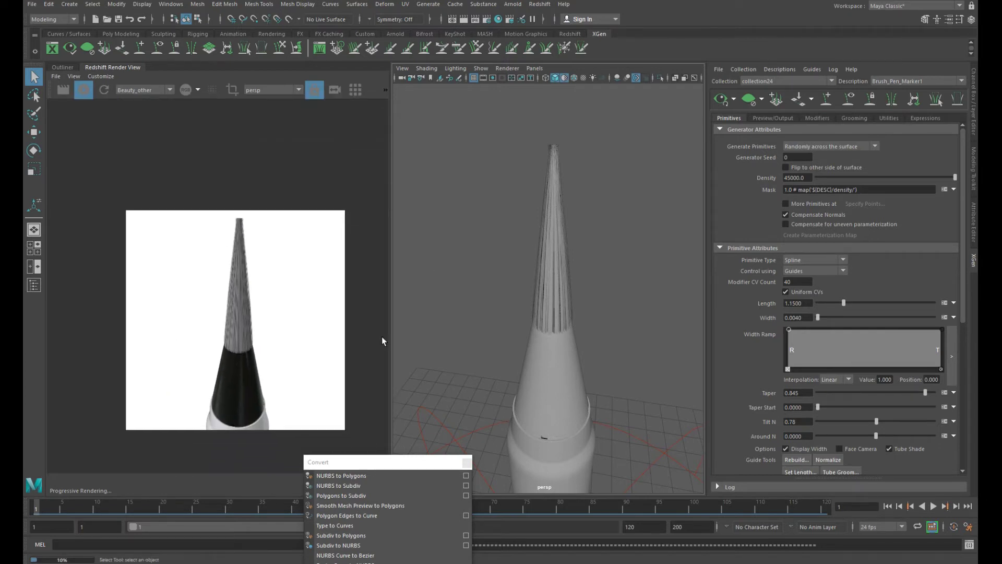
{"action": "scroll", "coordinate": [564, 328], "scroll_direction": "down", "scroll_amount": 5}
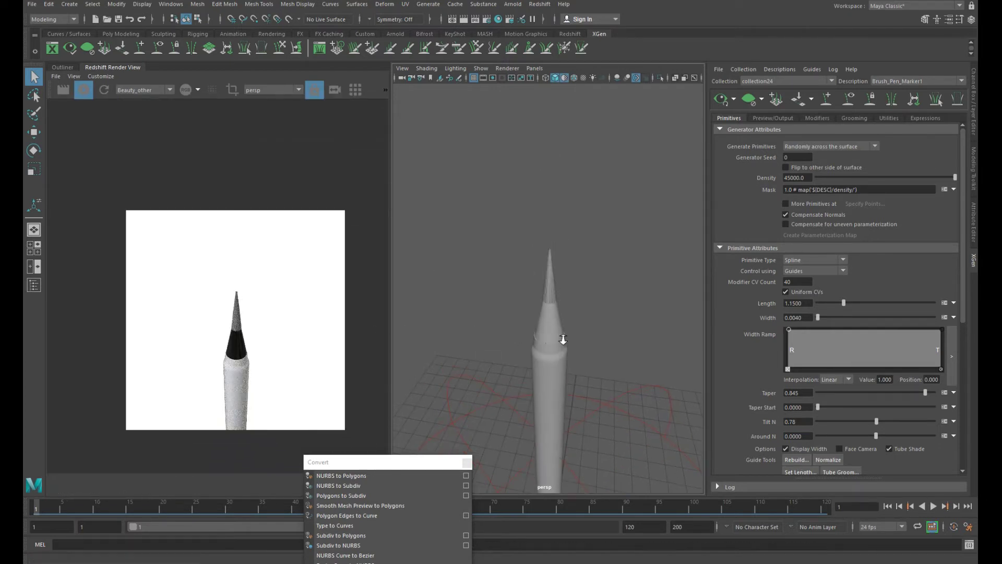
{"action": "scroll", "coordinate": [539, 335], "scroll_direction": "up", "scroll_amount": 8}
{"action": "scroll", "coordinate": [605, 371], "scroll_direction": "down", "scroll_amount": 5}
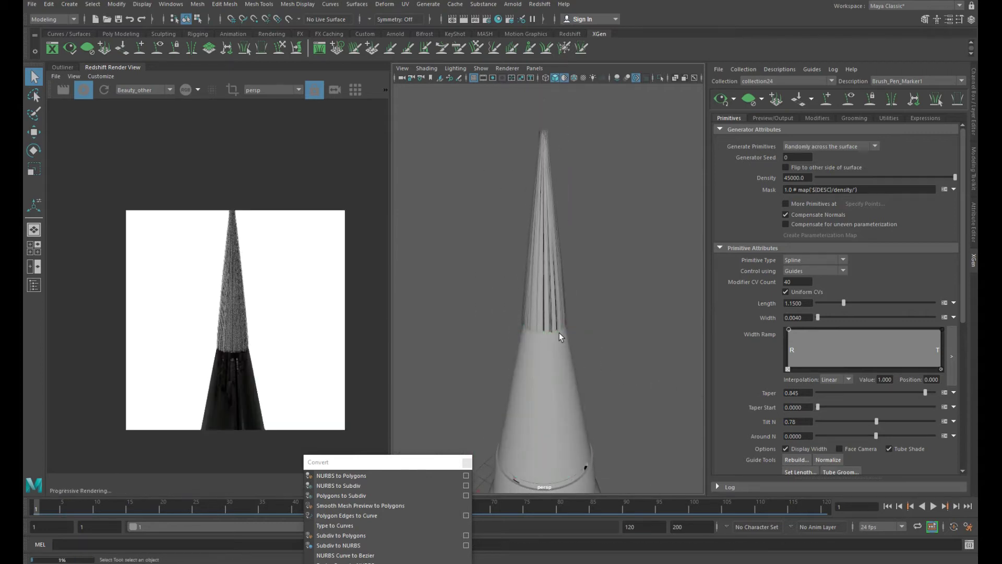
{"action": "scroll", "coordinate": [564, 360], "scroll_direction": "up", "scroll_amount": 3}
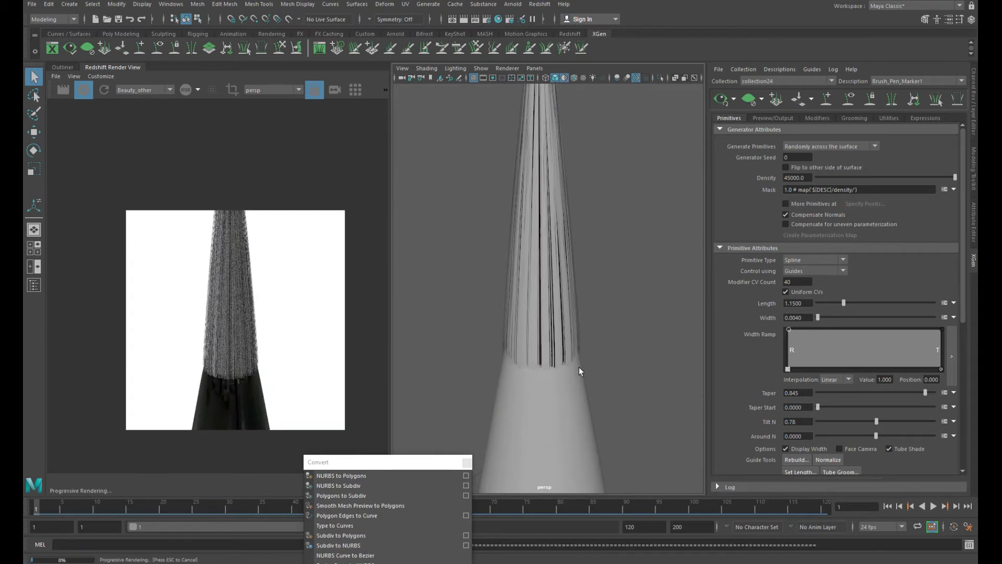
{"action": "scroll", "coordinate": [600, 340], "scroll_direction": "down", "scroll_amount": 2}
{"action": "mouse_move", "coordinate": [597, 337]}
{"action": "left_mouse_down", "text": "alt"}
{"action": "mouse_move", "coordinate": [578, 358]}
{"action": "mouse_move", "coordinate": [603, 345]}
{"action": "left_mouse_up", "text": "alt"}
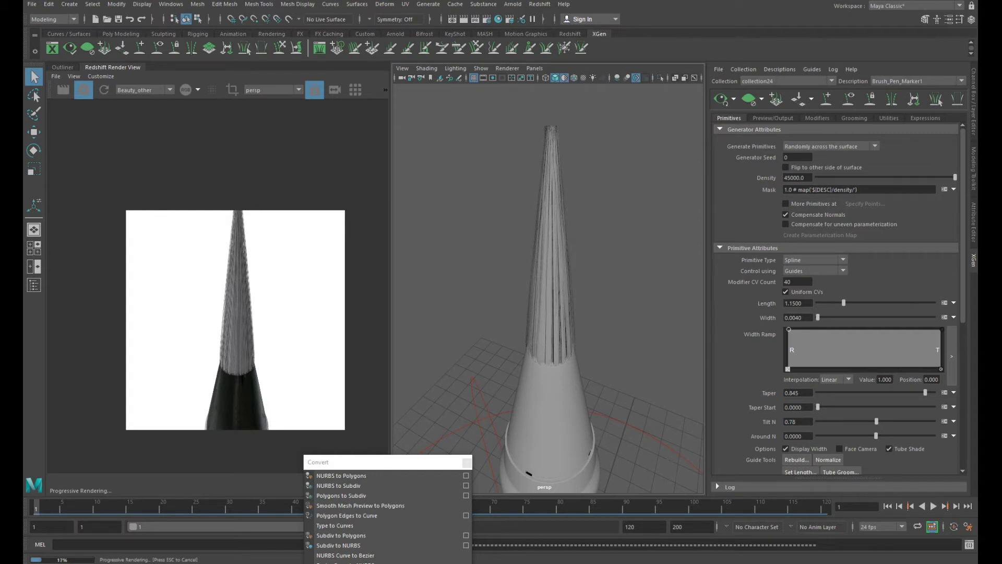
{"action": "left_click_drag", "start_coordinate": [552, 330], "coordinate": [502, 299], "text": "alt"}
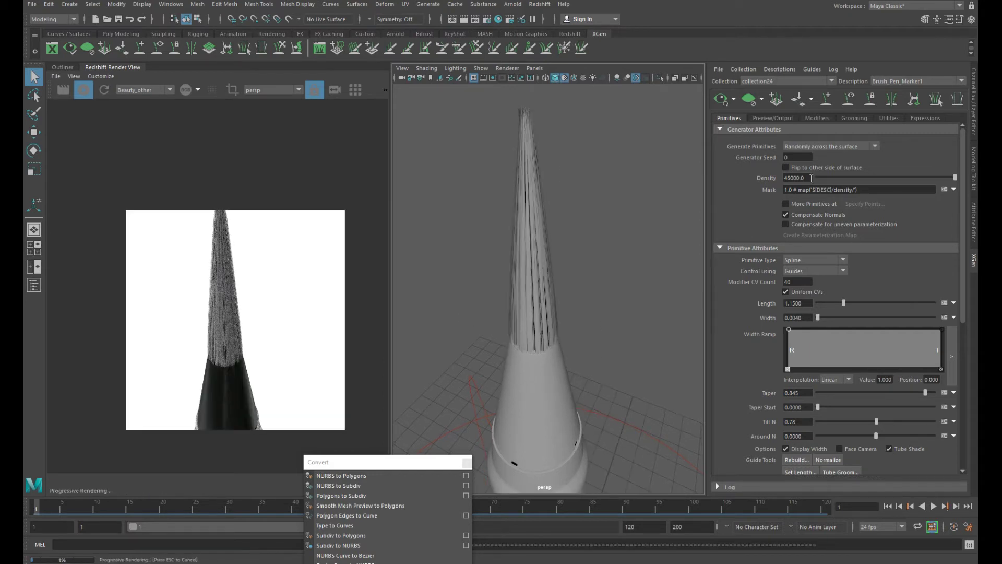
Add a Clumping modifier to the bristles, then generate its clumping maps from the guides and save them
{"action": "left_click", "coordinate": [817, 118]}
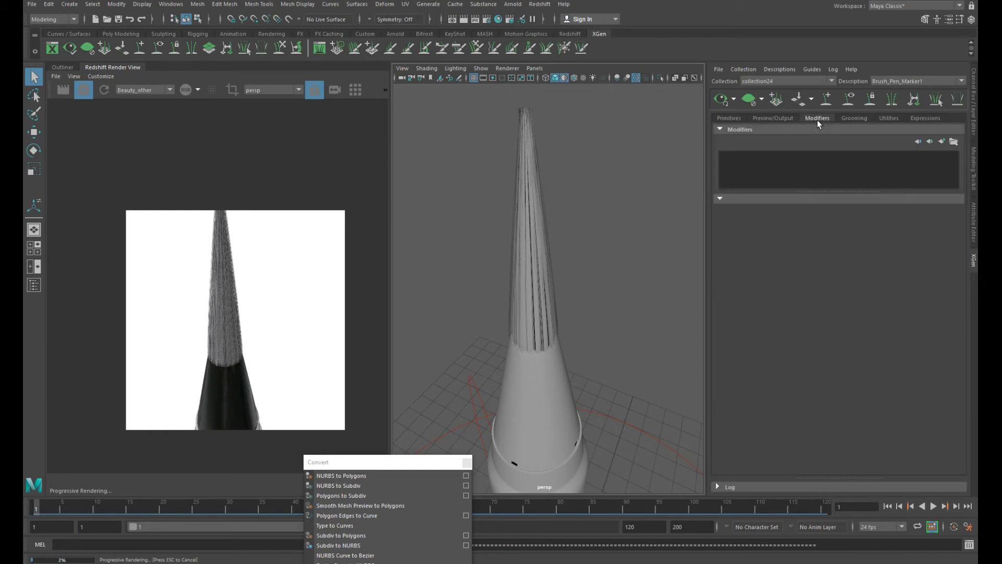
{"action": "left_click", "coordinate": [941, 143]}
{"action": "left_click", "coordinate": [791, 161]}
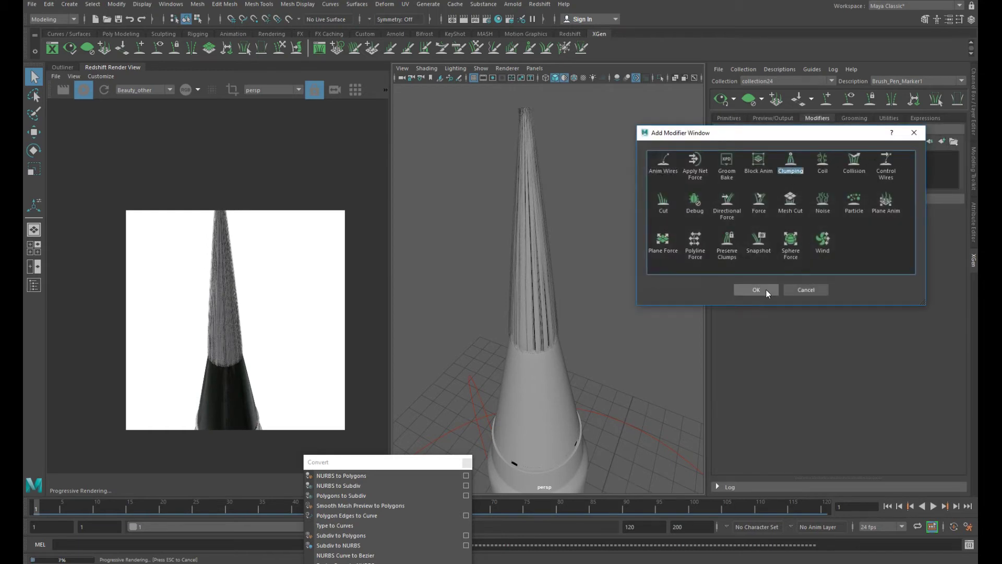
{"action": "left_click", "coordinate": [756, 290]}
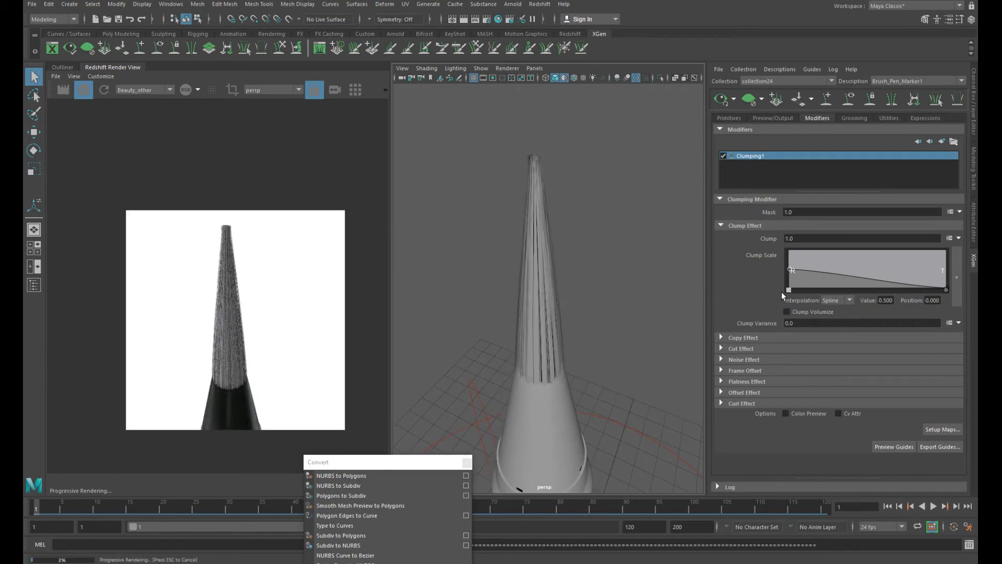
{"action": "left_click", "coordinate": [943, 429]}
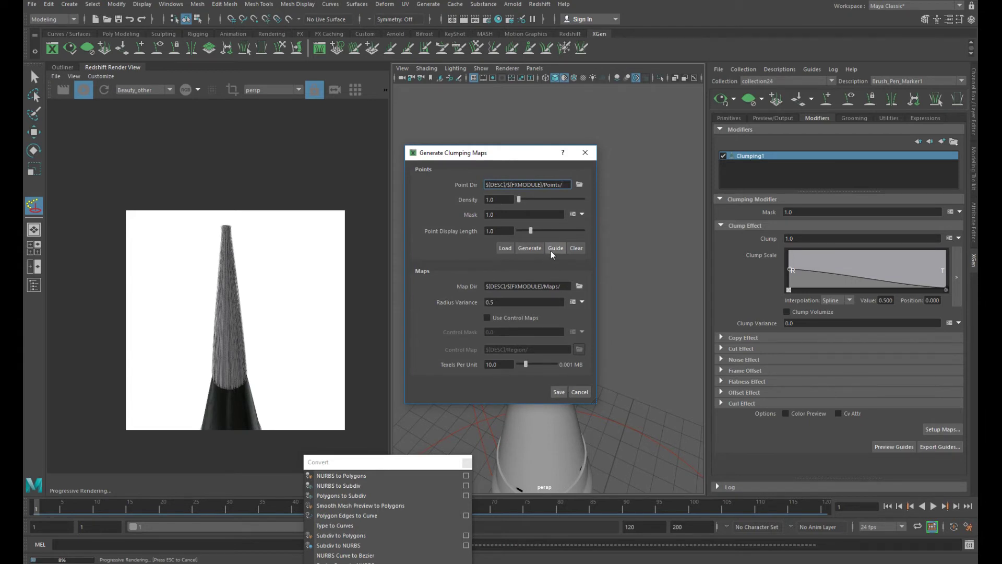
{"action": "left_click", "coordinate": [559, 392]}
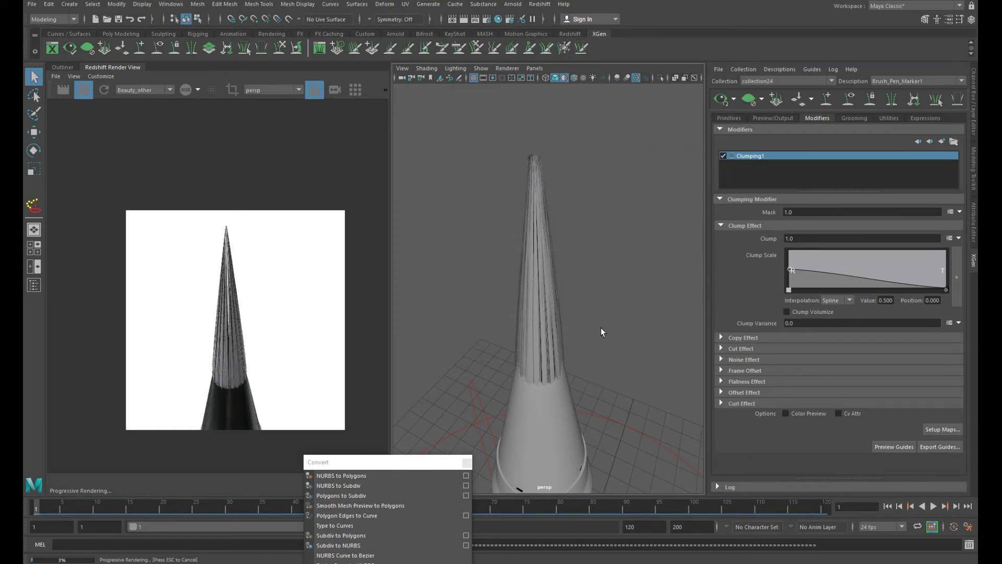
{"action": "left_click_drag", "start_coordinate": [506, 302], "coordinate": [559, 331], "text": "alt"}
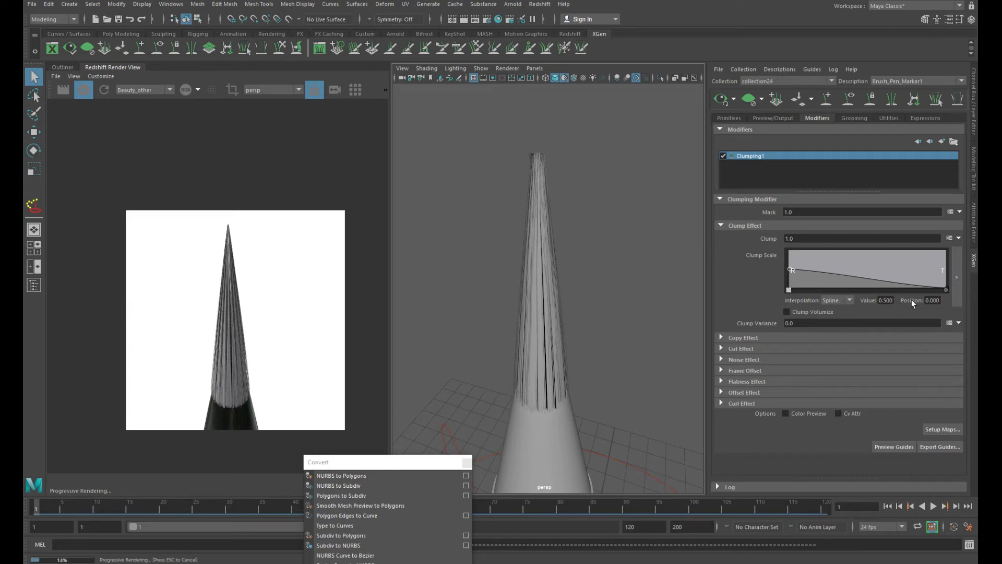
Move the Clump Scale ramp's root point to position 0.01 and set its value to 0.355
{"action": "left_click_drag", "start_coordinate": [938, 302], "coordinate": [926, 302]}
{"action": "type", "text": "0.01"}
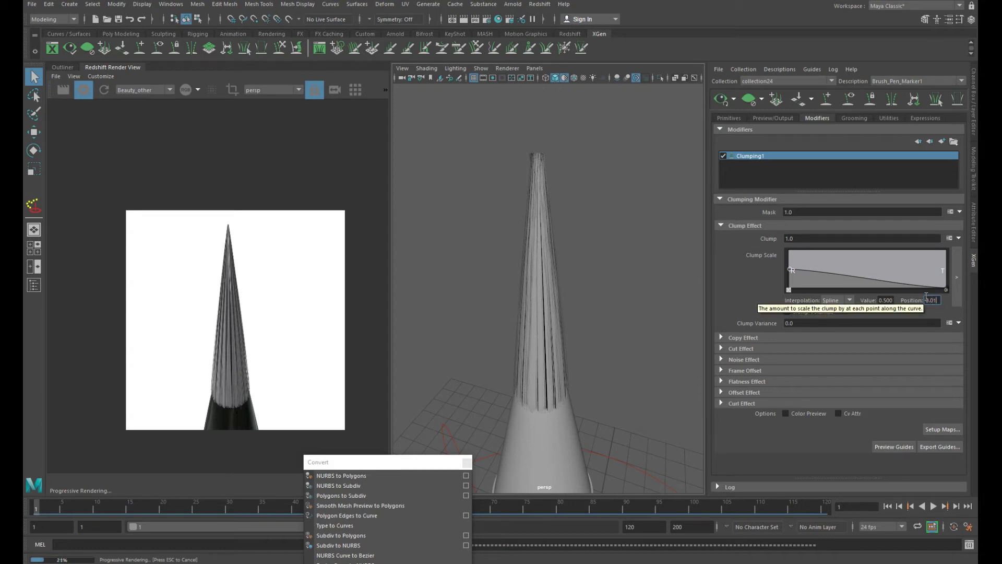
{"action": "key", "text": "Return"}
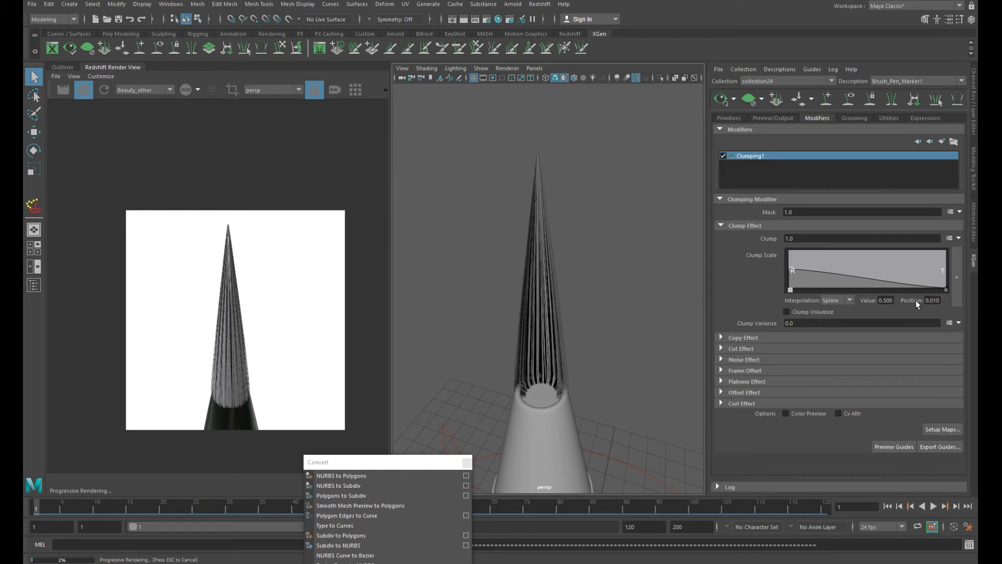
{"action": "left_click_drag", "start_coordinate": [895, 300], "coordinate": [862, 302]}
{"action": "type", "text": "0.355"}
{"action": "key", "text": "Return"}
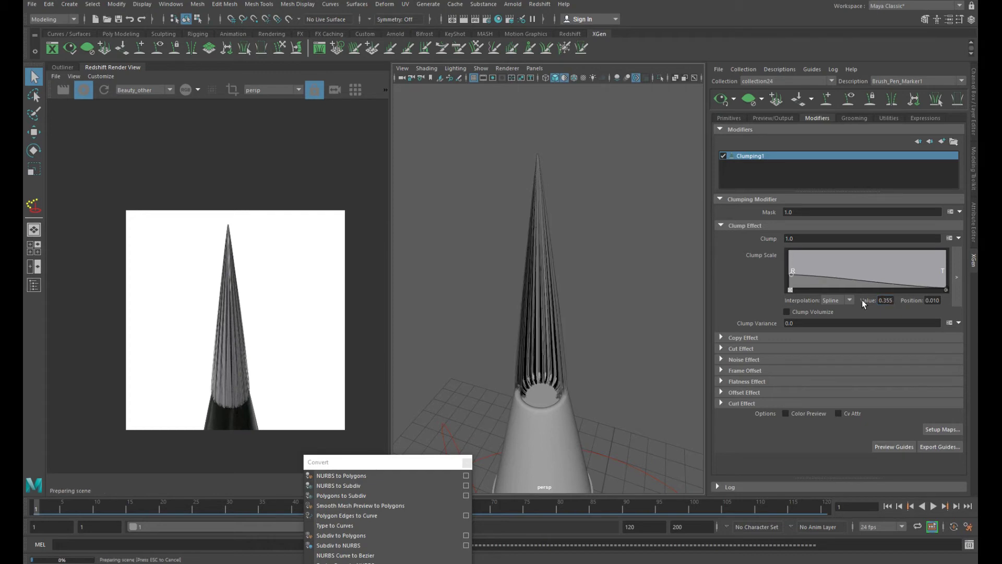
{"action": "right_click_drag", "start_coordinate": [501, 327], "coordinate": [566, 351], "text": "alt"}
{"action": "scroll", "coordinate": [566, 352], "scroll_direction": "down", "scroll_amount": 5}
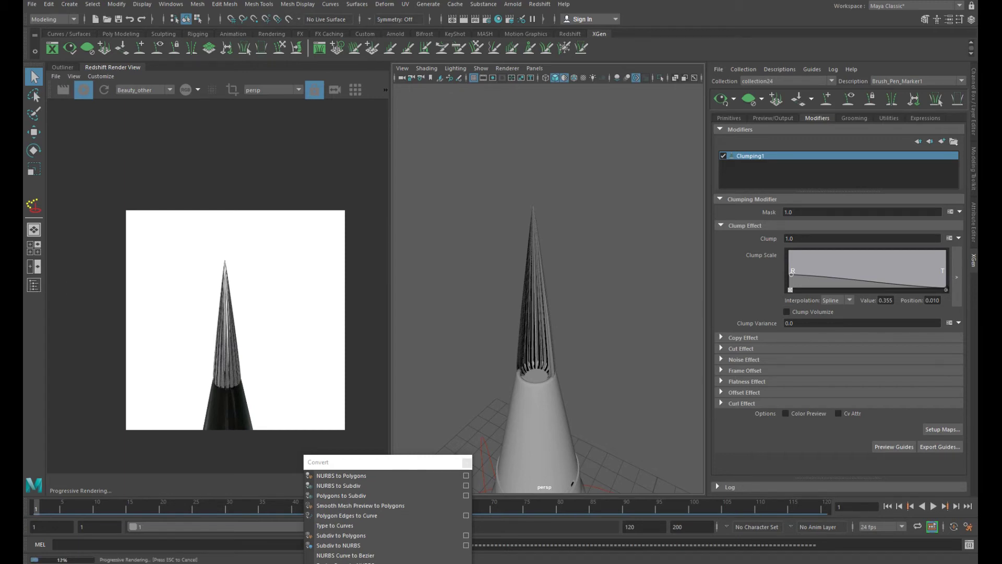
Add a Noise modifier to the bristles on top of the Clumping modifier
{"action": "left_click", "coordinate": [942, 141]}
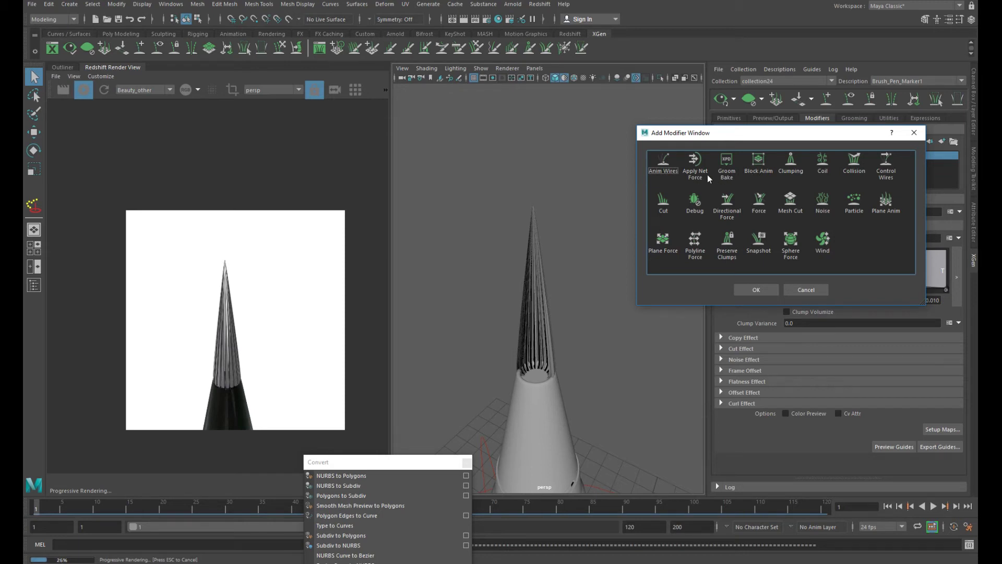
{"action": "left_click", "coordinate": [822, 202]}
{"action": "left_click", "coordinate": [763, 288]}
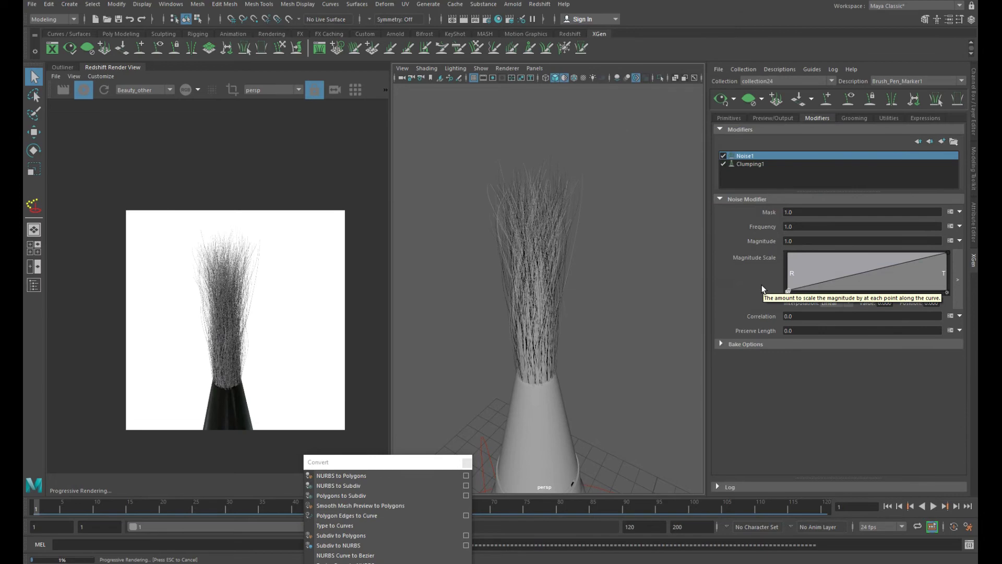
{"action": "scroll", "coordinate": [571, 339], "scroll_direction": "up", "scroll_amount": 5}
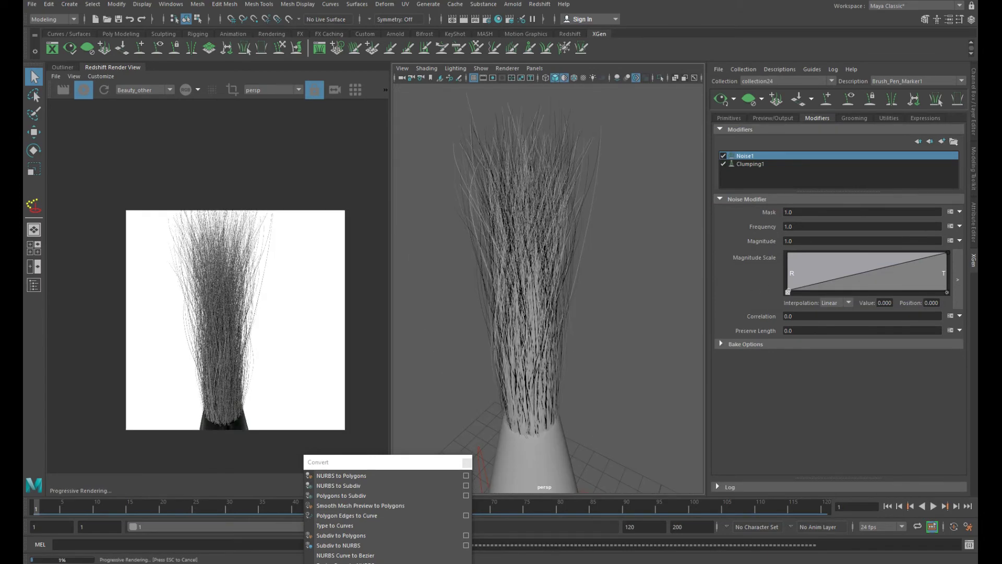
Set the Noise modifier's Mask to 0.01
{"action": "left_click", "coordinate": [747, 154]}
{"action": "left_click", "coordinate": [797, 215]}
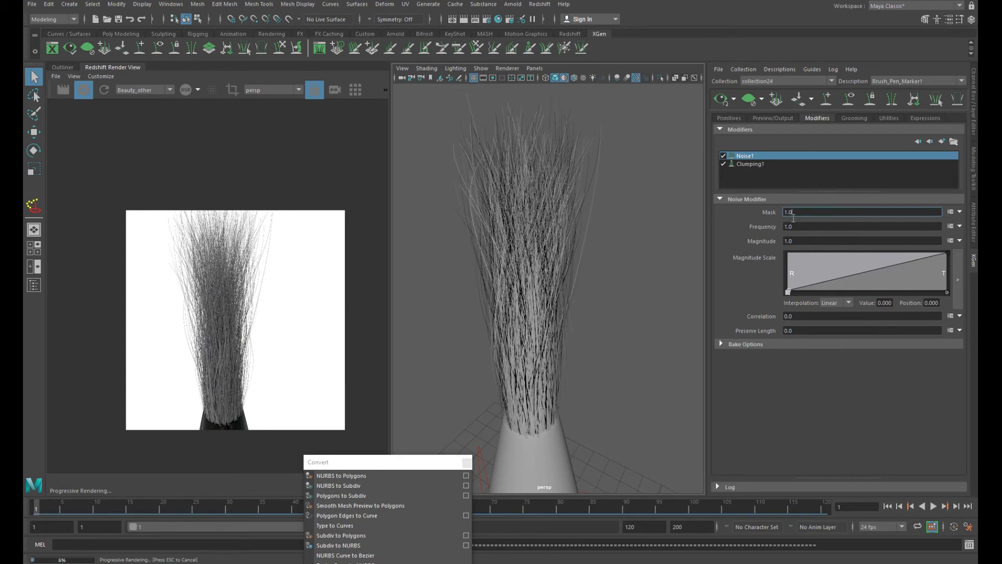
{"action": "type", "text": "0.01"}
{"action": "key", "text": "Return"}
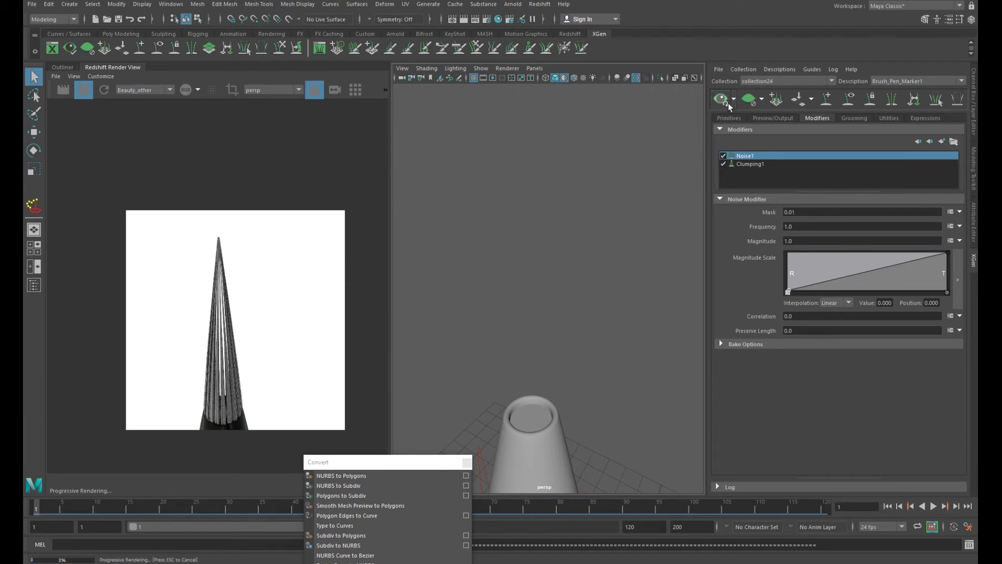
{"action": "middle_click_drag", "start_coordinate": [457, 360], "coordinate": [496, 329], "text": "alt"}
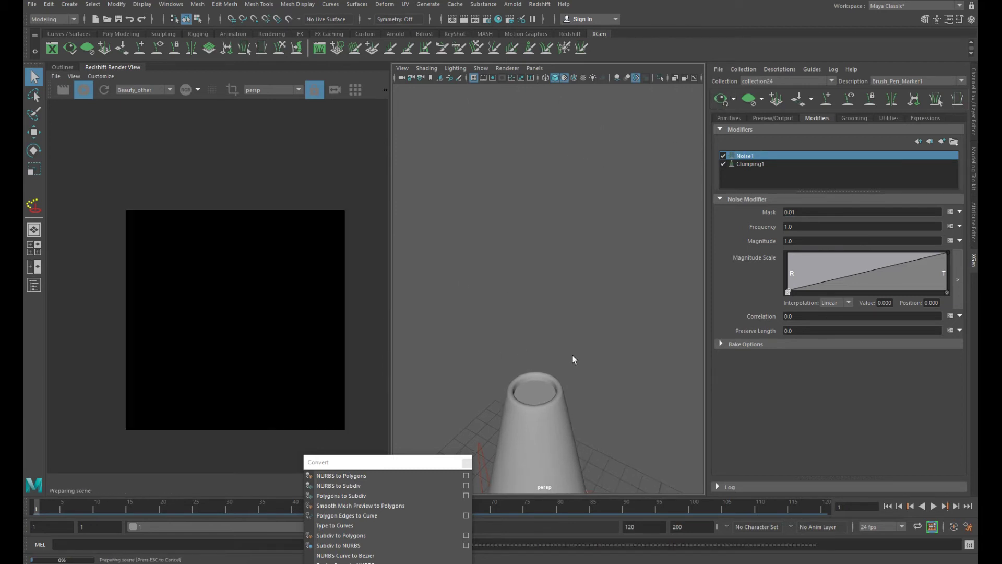
{"action": "middle_click_drag", "start_coordinate": [558, 337], "coordinate": [568, 348], "text": "alt"}
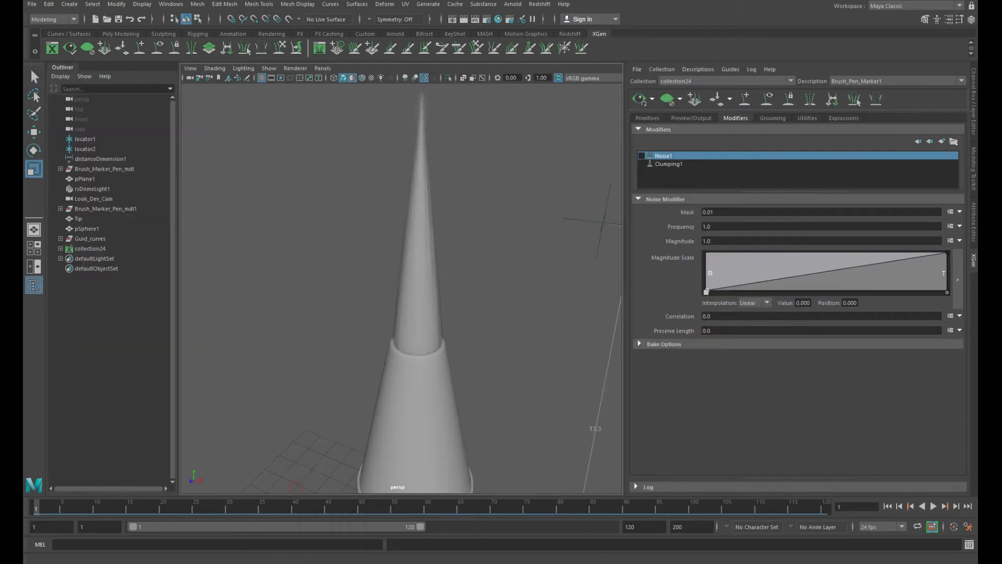
Enable both the Noise and the Clumping modifier on the bristles
{"action": "left_click_drag", "start_coordinate": [470, 125], "coordinate": [389, 150], "text": "alt"}
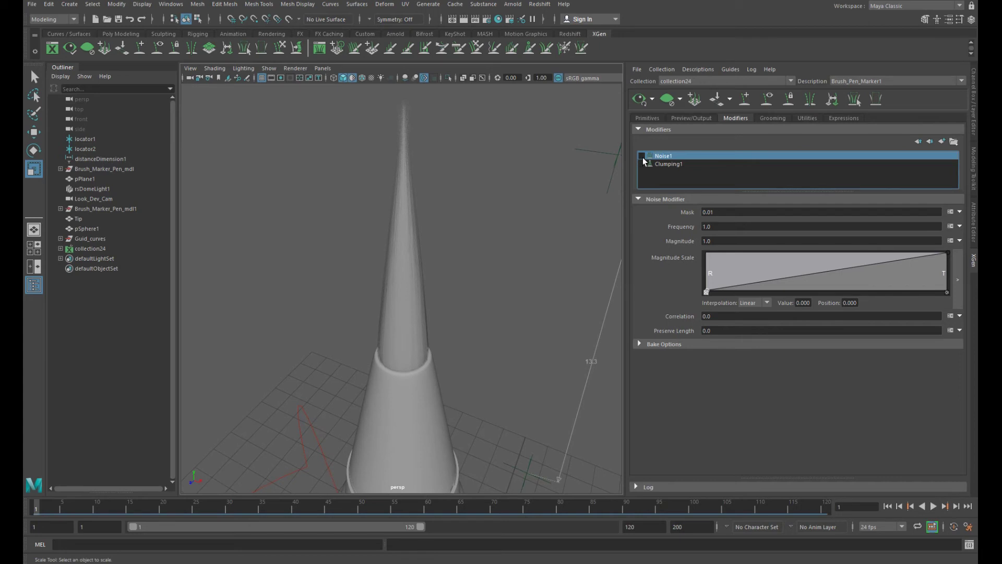
{"action": "left_click", "coordinate": [642, 156]}
{"action": "left_click", "coordinate": [641, 164]}
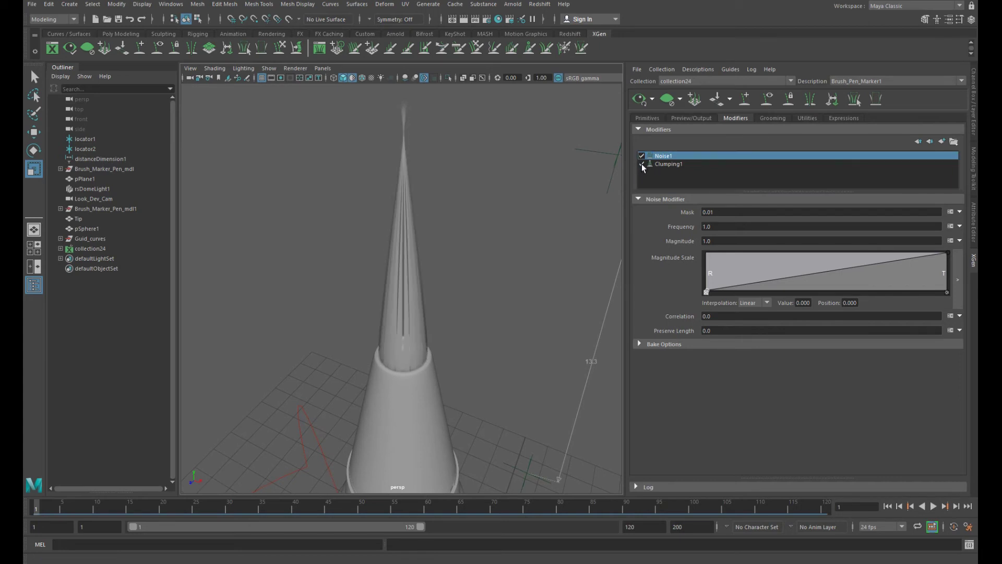
Toggle the Clumping modifier to compare its effect, leave it enabled and inspect the bristles from several angles
{"action": "left_click_drag", "start_coordinate": [443, 184], "coordinate": [399, 202], "text": "alt"}
{"action": "left_click", "coordinate": [641, 164]}
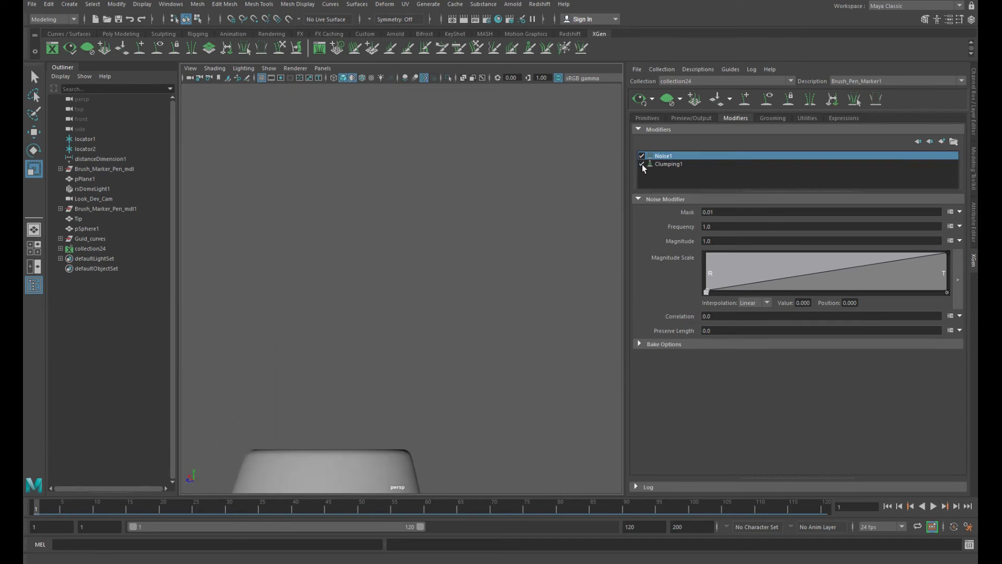
{"action": "left_click", "coordinate": [642, 164]}
{"action": "left_click_drag", "start_coordinate": [324, 250], "coordinate": [445, 311], "text": "alt"}
{"action": "left_click_drag", "start_coordinate": [387, 264], "coordinate": [463, 233], "text": "alt"}
{"action": "mouse_move", "coordinate": [463, 233]}
{"action": "right_mouse_down", "text": "alt"}
{"action": "mouse_move", "coordinate": [450, 295]}
{"action": "mouse_move", "coordinate": [519, 288]}
{"action": "mouse_move", "coordinate": [468, 257]}
{"action": "mouse_move", "coordinate": [472, 248]}
{"action": "mouse_move", "coordinate": [587, 198]}
{"action": "mouse_move", "coordinate": [425, 226]}
{"action": "mouse_move", "coordinate": [437, 239]}
{"action": "mouse_move", "coordinate": [431, 221]}
{"action": "mouse_move", "coordinate": [596, 243]}
{"action": "right_mouse_up", "text": "alt"}
{"action": "left_click_drag", "start_coordinate": [596, 243], "coordinate": [321, 204], "text": "alt"}
Start a new Redshift render and dock the Redshift Render View beside the viewport, leaving room for both
{"action": "left_click", "coordinate": [540, 4]}
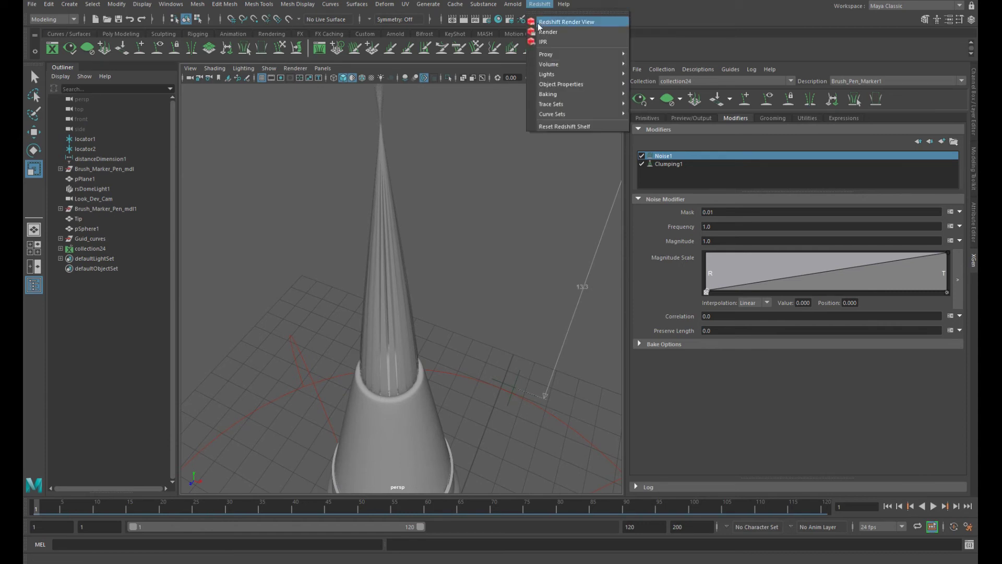
{"action": "left_click", "coordinate": [546, 32]}
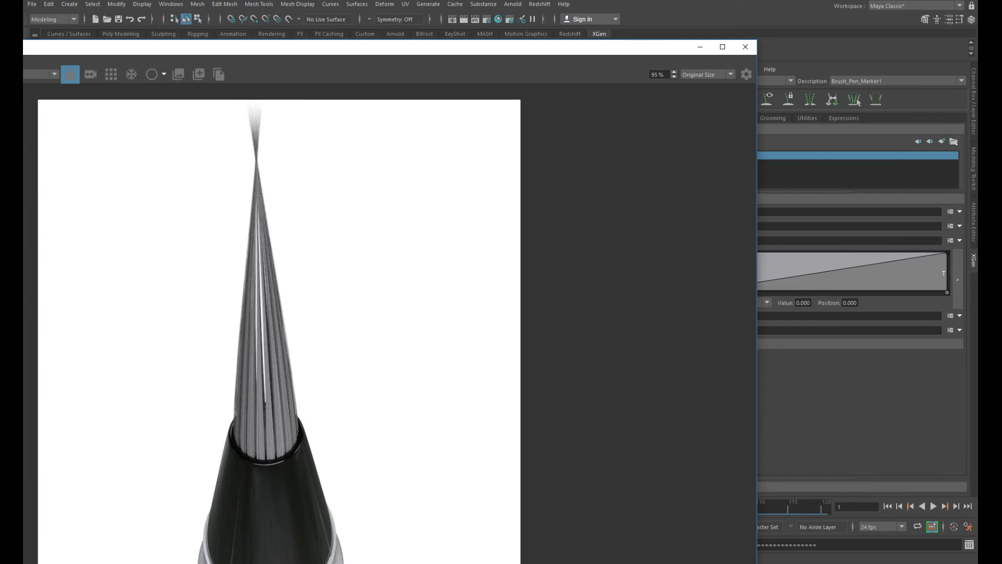
{"action": "left_click_drag", "start_coordinate": [24, 40], "coordinate": [146, 67]}
{"action": "left_click_drag", "start_coordinate": [575, 156], "coordinate": [343, 194]}
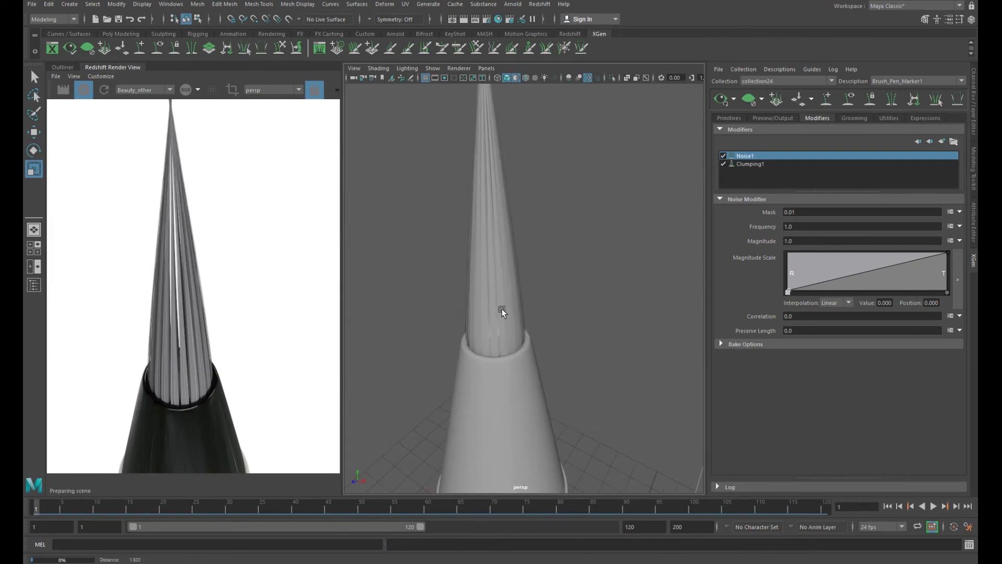
{"action": "scroll", "coordinate": [494, 306], "scroll_direction": "up", "scroll_amount": 5}
{"action": "scroll", "coordinate": [506, 302], "scroll_direction": "down", "scroll_amount": 3}
{"action": "scroll", "coordinate": [525, 308], "scroll_direction": "down", "scroll_amount": 2}
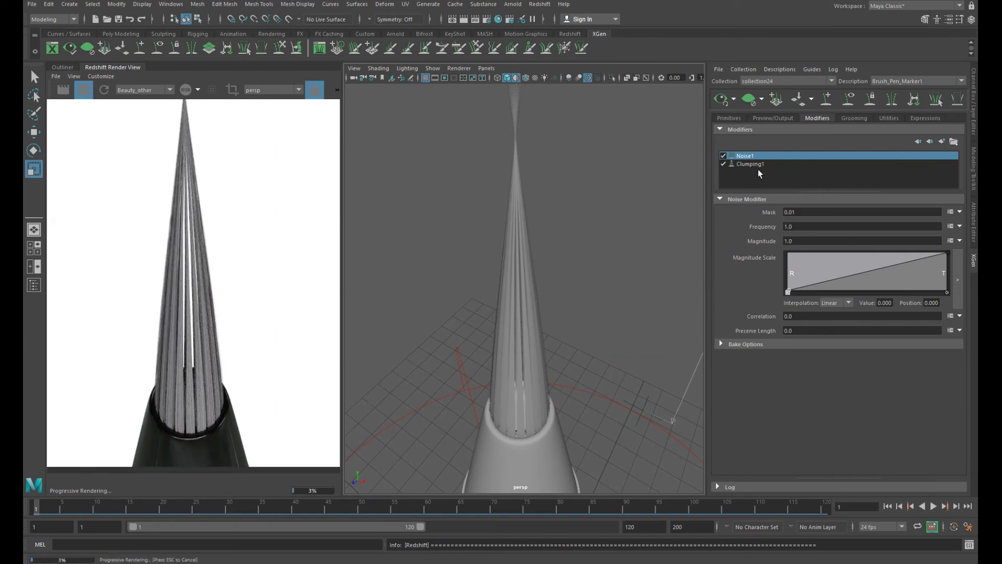
Compare the bristles with clumping off and on, then set the Clumping modifier's Mask to 0.01
{"action": "left_click", "coordinate": [724, 163]}
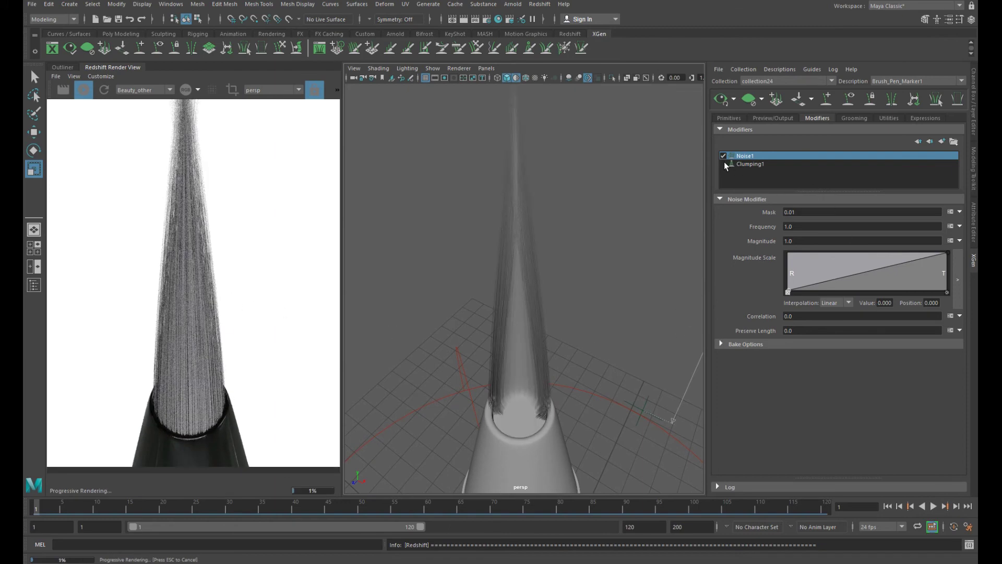
{"action": "left_click", "coordinate": [723, 164]}
{"action": "left_click", "coordinate": [750, 164]}
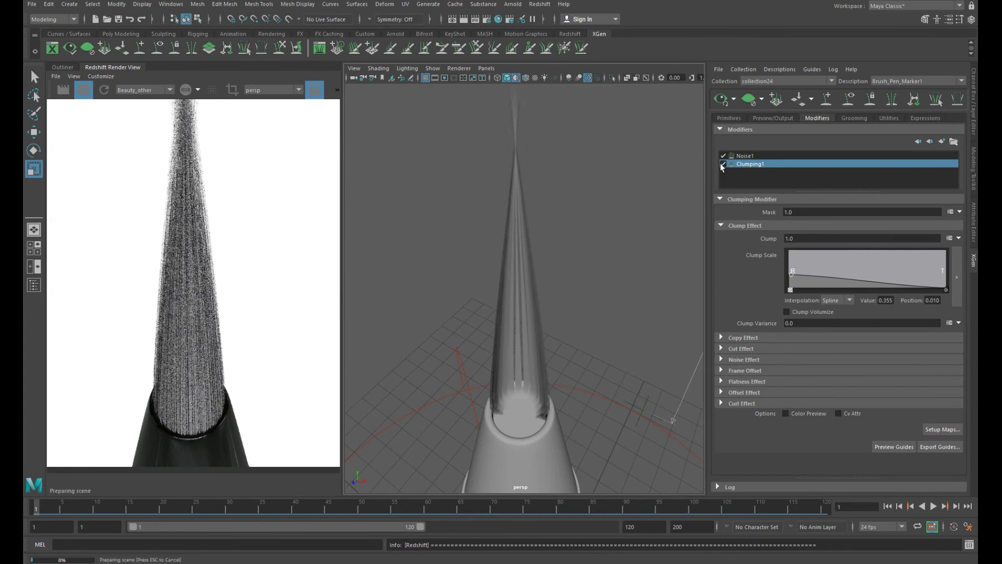
{"action": "double_click", "coordinate": [791, 211]}
{"action": "type", "text": "0.01"}
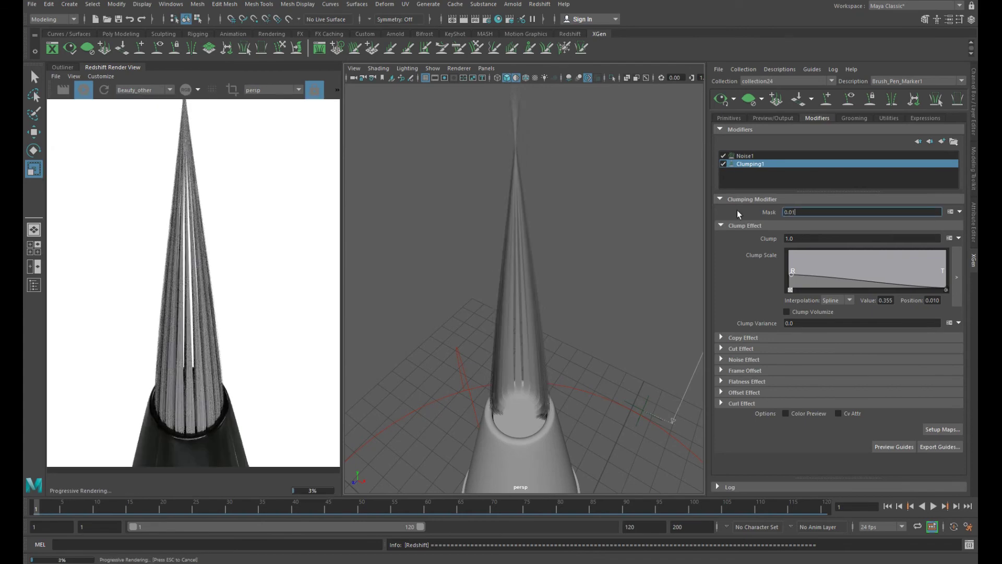
{"action": "key", "text": "Return"}
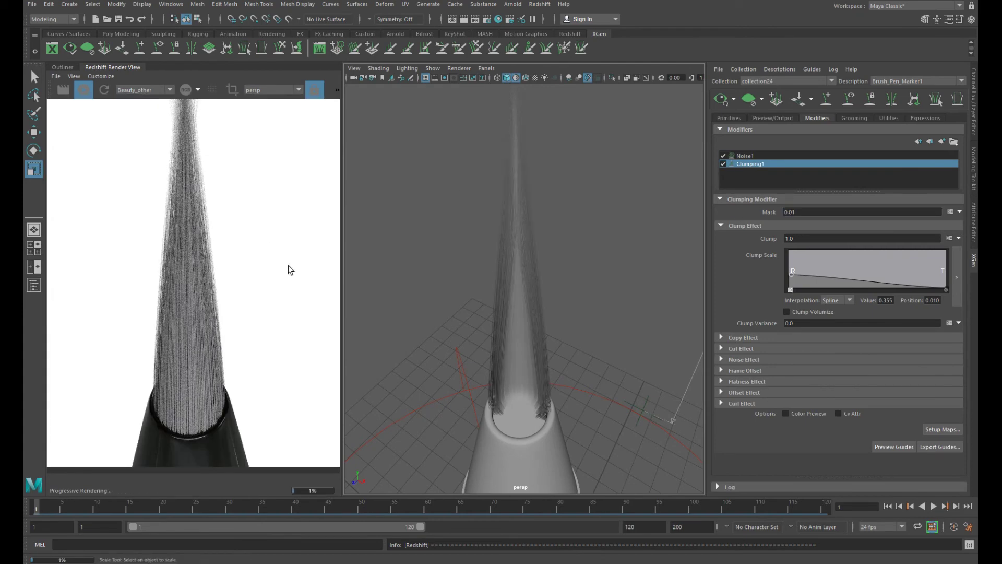
Examine the bristle tip in the live render from several distances and angles, and review the description's primitive attributes
{"action": "scroll", "coordinate": [468, 311], "scroll_direction": "down", "scroll_amount": 3}
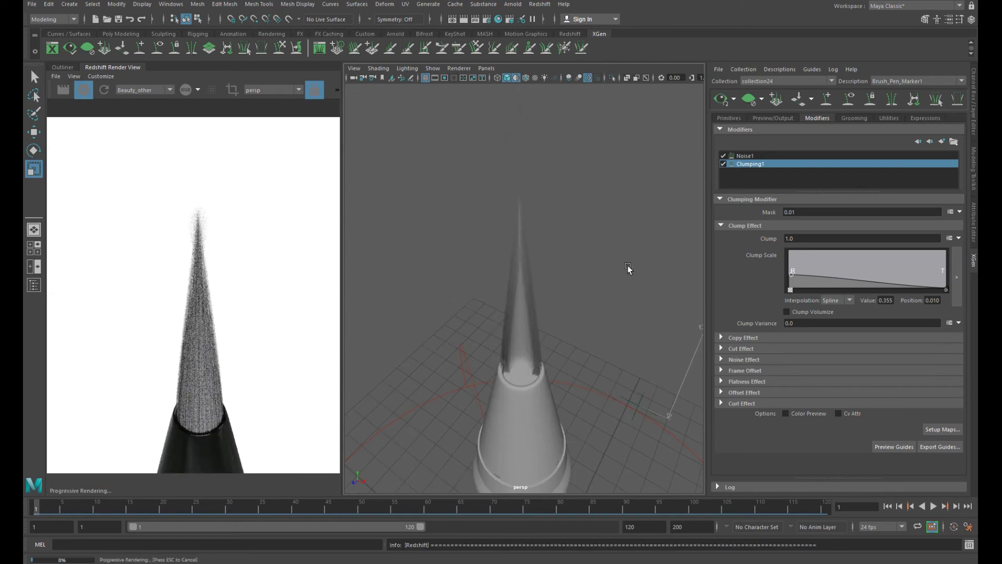
{"action": "left_click_drag", "start_coordinate": [628, 268], "coordinate": [593, 246], "text": "alt"}
{"action": "left_click_drag", "start_coordinate": [586, 365], "coordinate": [564, 358], "text": "alt"}
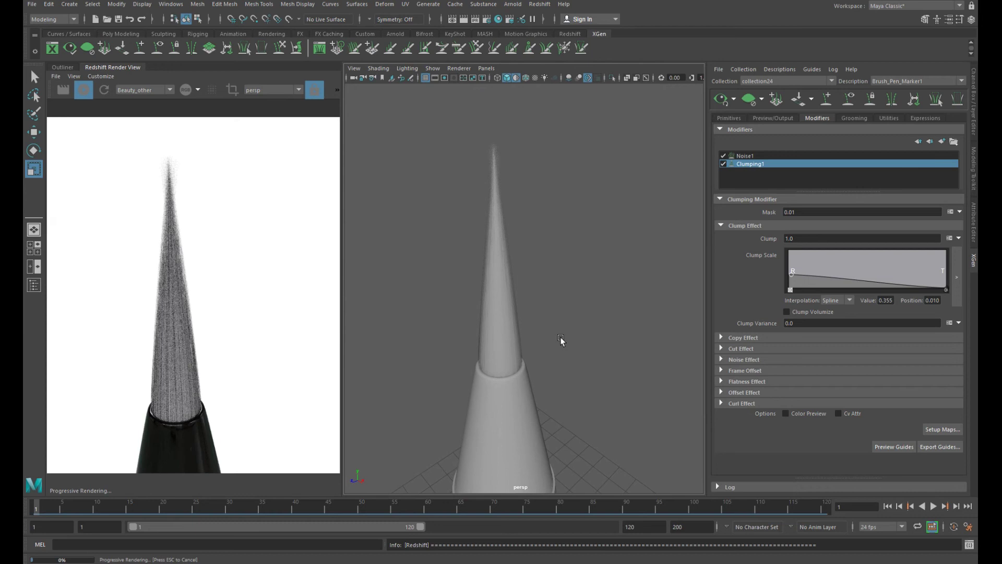
{"action": "left_click", "coordinate": [730, 119]}
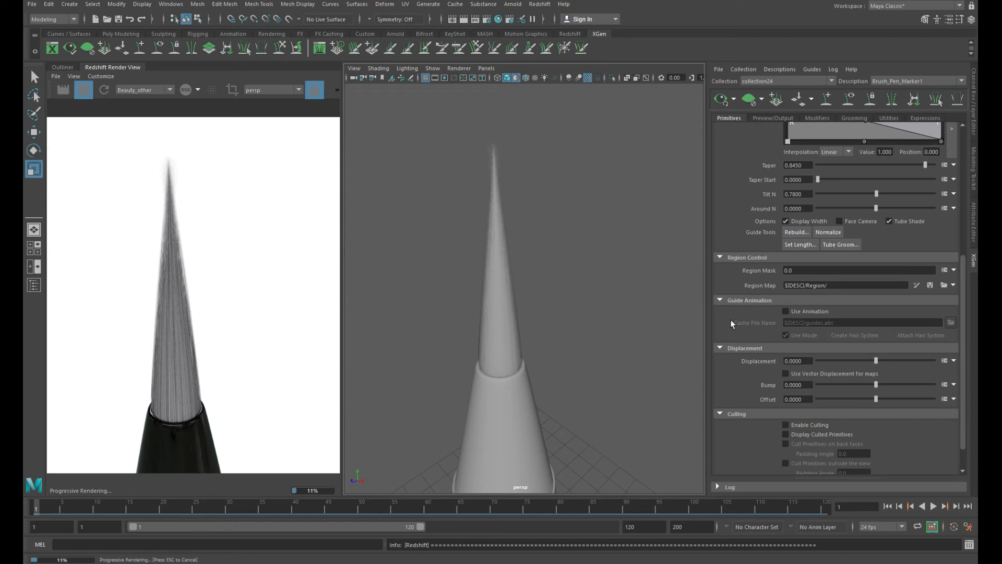
{"action": "scroll", "coordinate": [767, 204], "scroll_direction": "up", "scroll_amount": 3}
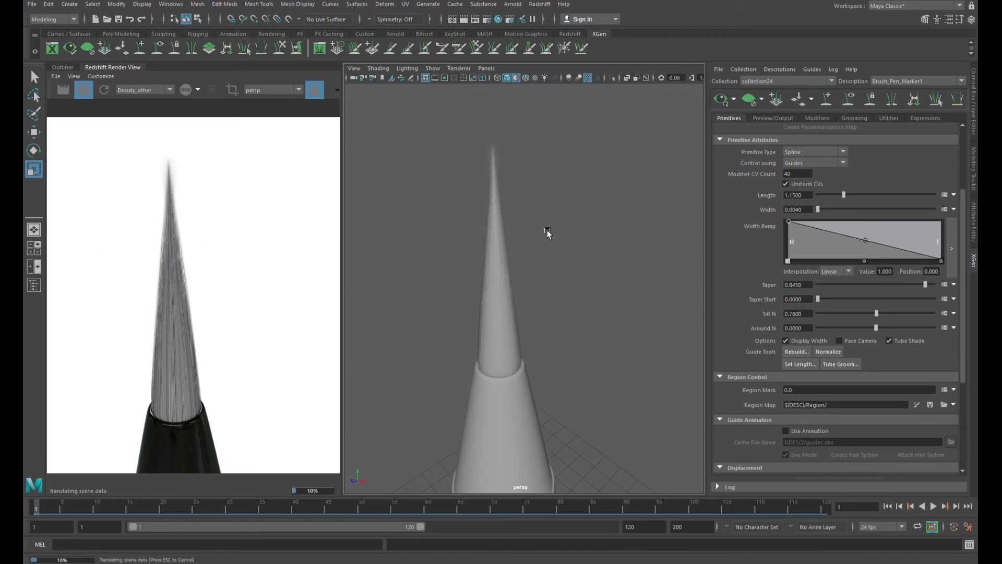
{"action": "scroll", "coordinate": [547, 233], "scroll_direction": "down", "scroll_amount": 5}
{"action": "left_click_drag", "start_coordinate": [547, 233], "coordinate": [517, 247], "text": "alt"}
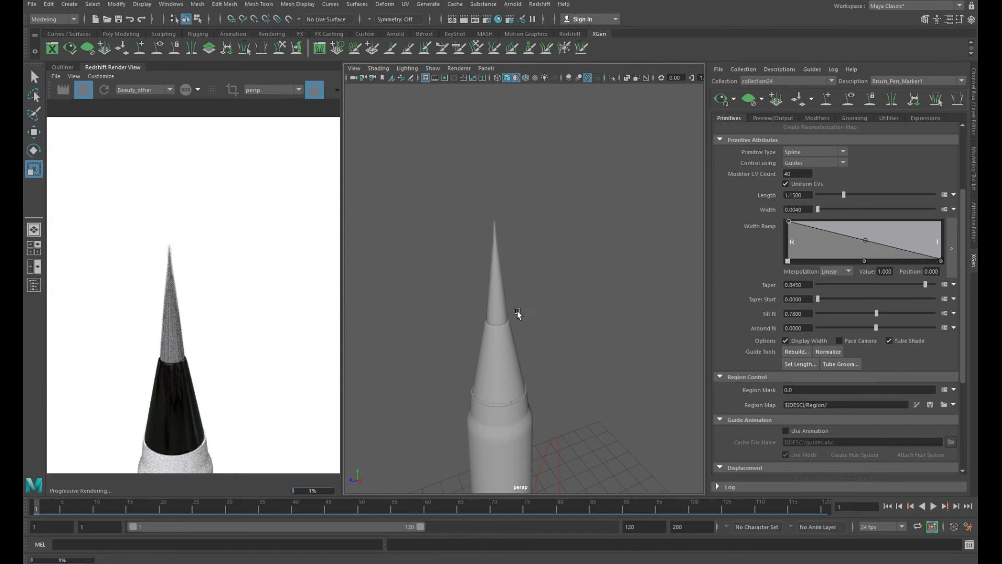
{"action": "left_click_drag", "start_coordinate": [522, 316], "coordinate": [485, 305], "text": "alt"}
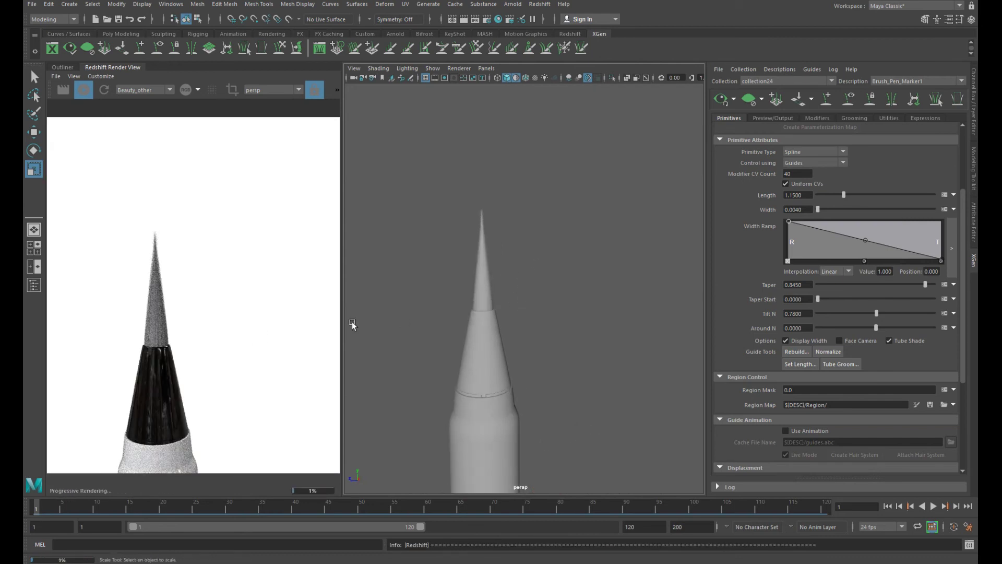
{"action": "left_click_drag", "start_coordinate": [494, 338], "coordinate": [518, 347], "text": "alt"}
{"action": "scroll", "coordinate": [158, 331], "scroll_direction": "up", "scroll_amount": 5}
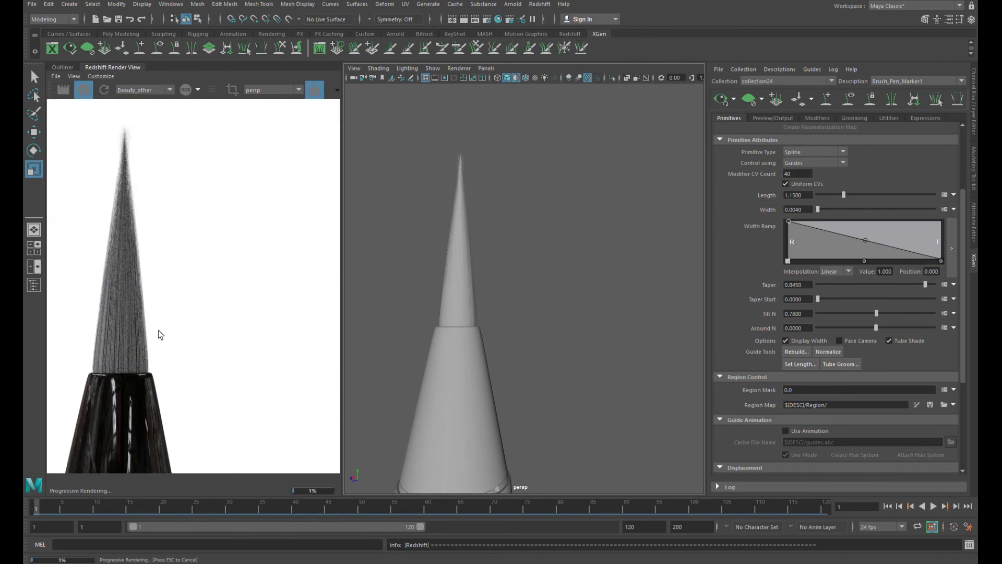
Render a still frame of the pen tip and examine the bristles from the point down to the holder
{"action": "scroll", "coordinate": [189, 334], "scroll_direction": "down", "scroll_amount": 5}
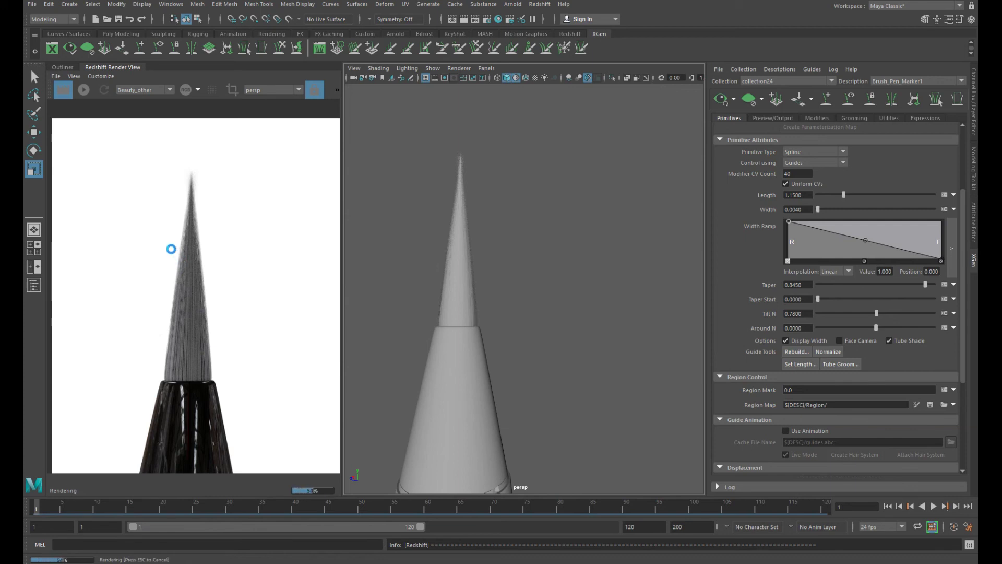
{"action": "scroll", "coordinate": [239, 298], "scroll_direction": "up", "scroll_amount": 5}
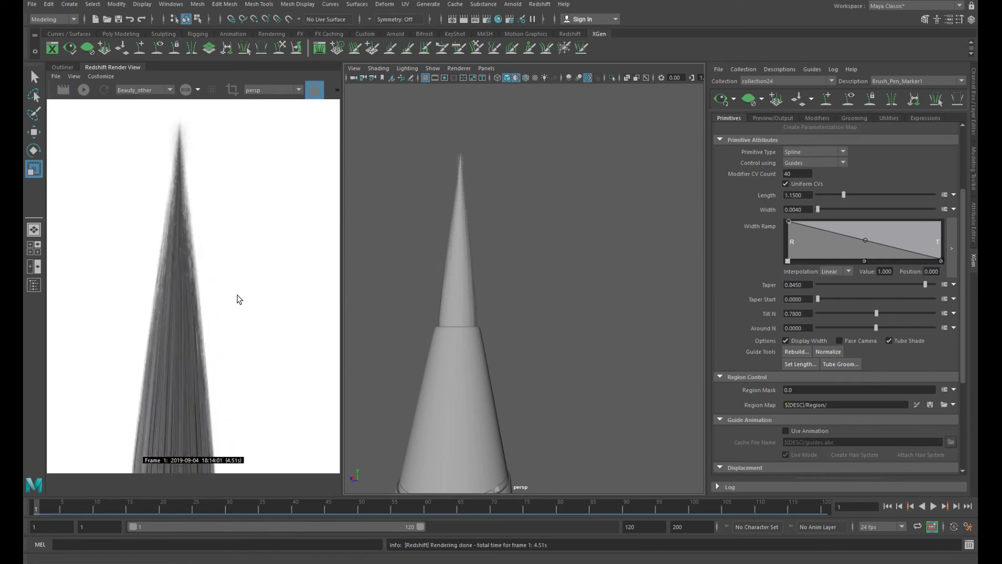
{"action": "scroll", "coordinate": [278, 246], "scroll_direction": "down", "scroll_amount": 5}
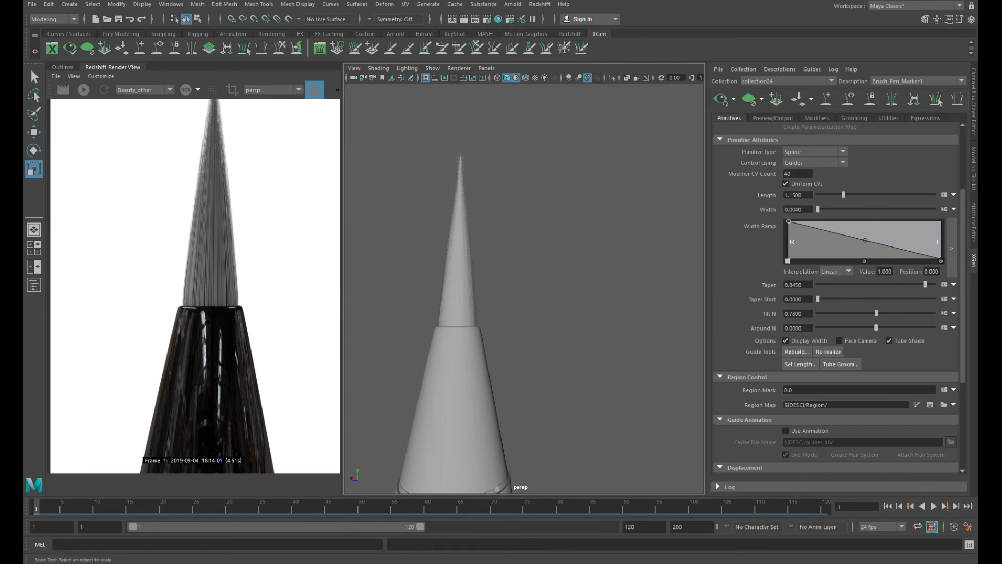
Set the render resolution preset to 2k Square in the common render settings and close the settings
{"action": "left_click", "coordinate": [486, 18]}
{"action": "left_click", "coordinate": [367, 148]}
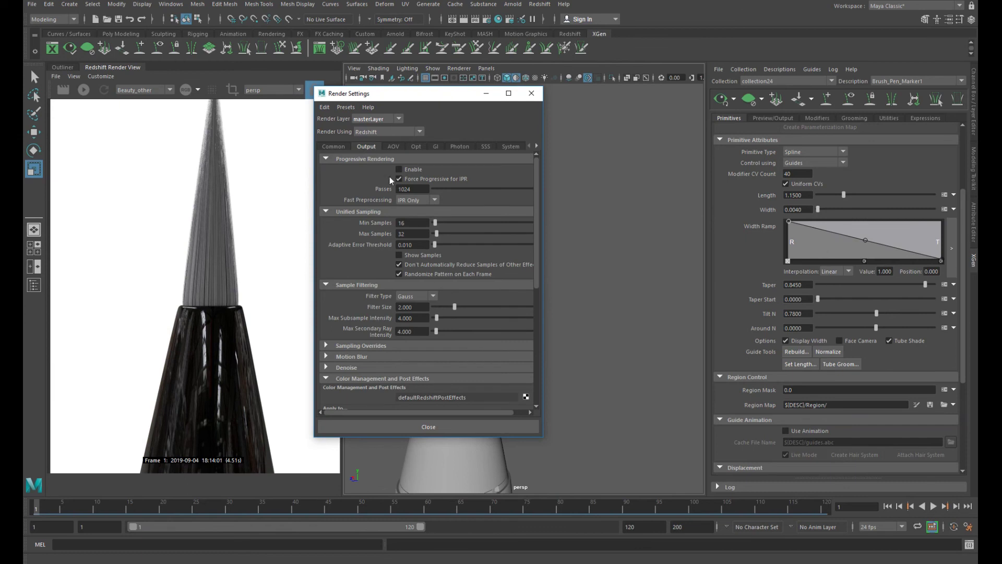
{"action": "left_click", "coordinate": [334, 147]}
{"action": "scroll", "coordinate": [423, 350], "scroll_direction": "down", "scroll_amount": 5}
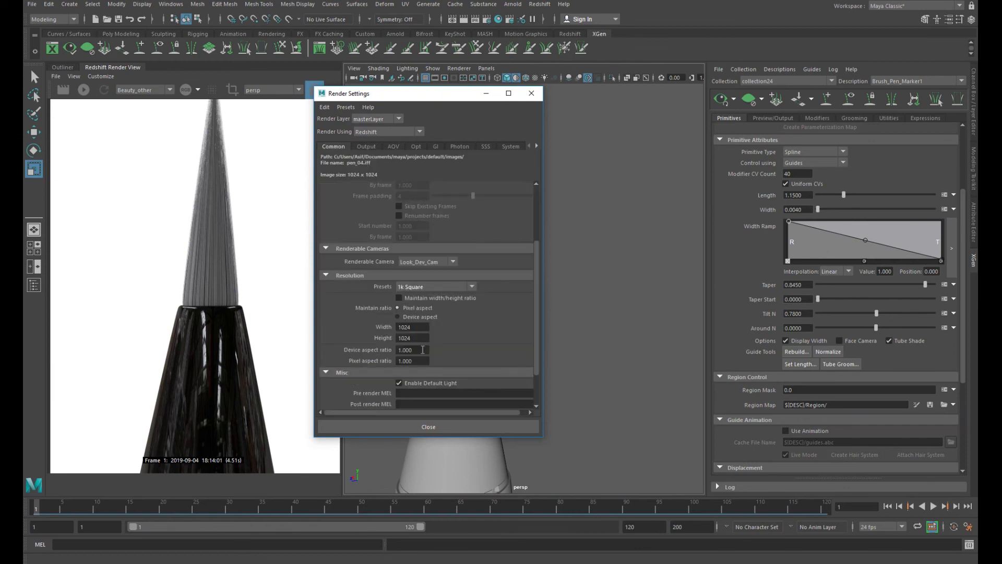
{"action": "left_click", "coordinate": [425, 288]}
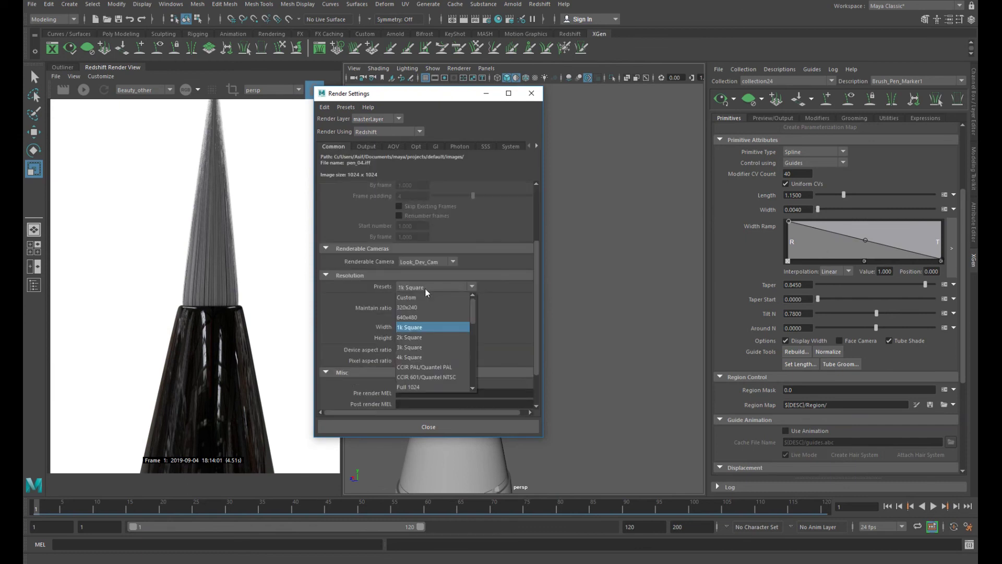
{"action": "left_click", "coordinate": [424, 338]}
{"action": "left_click", "coordinate": [426, 427]}
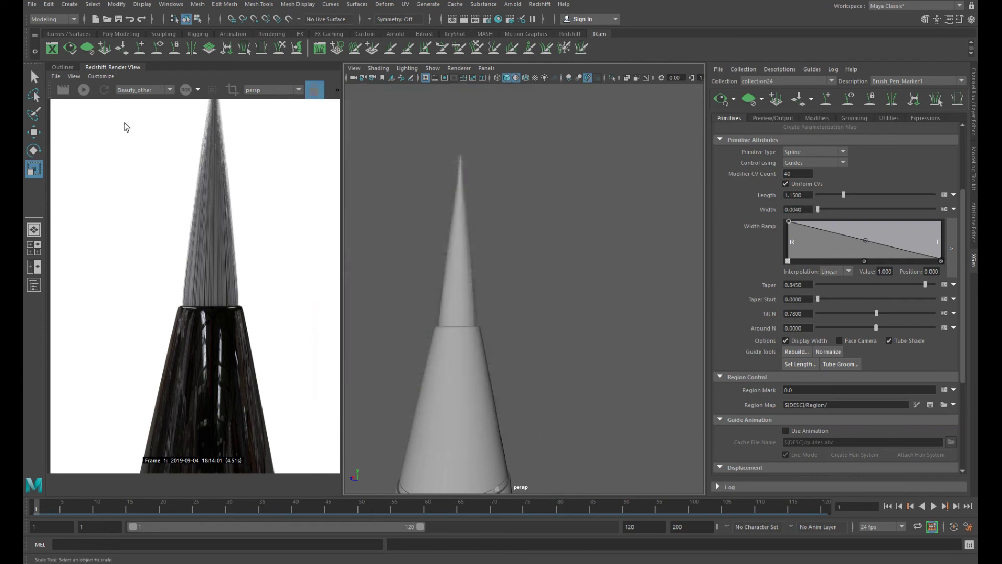
Render a new still frame of the pen tip at the 2k resolution and examine the individual bristles up close
{"action": "left_click", "coordinate": [62, 90]}
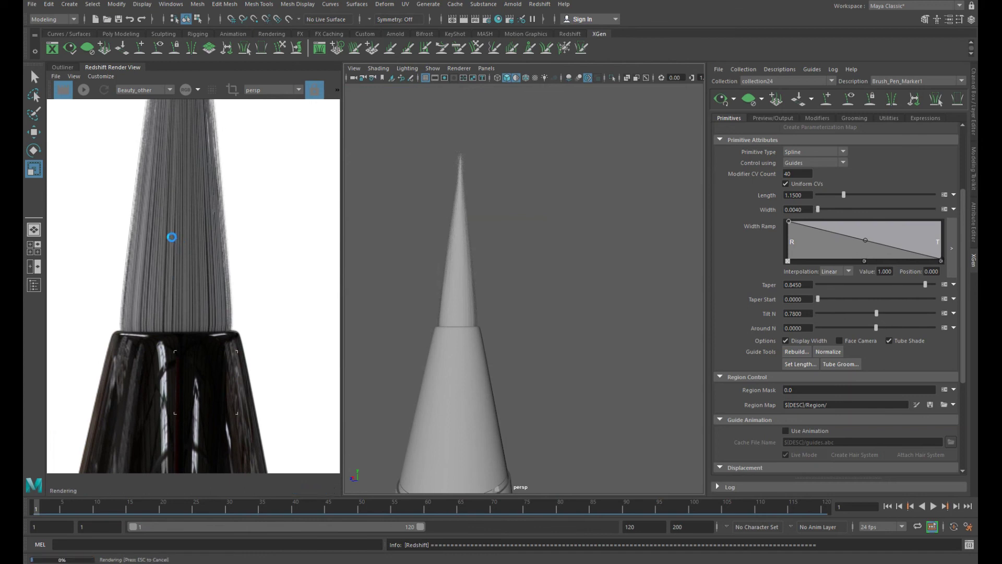
{"action": "scroll", "coordinate": [171, 237], "scroll_direction": "down", "scroll_amount": 1}
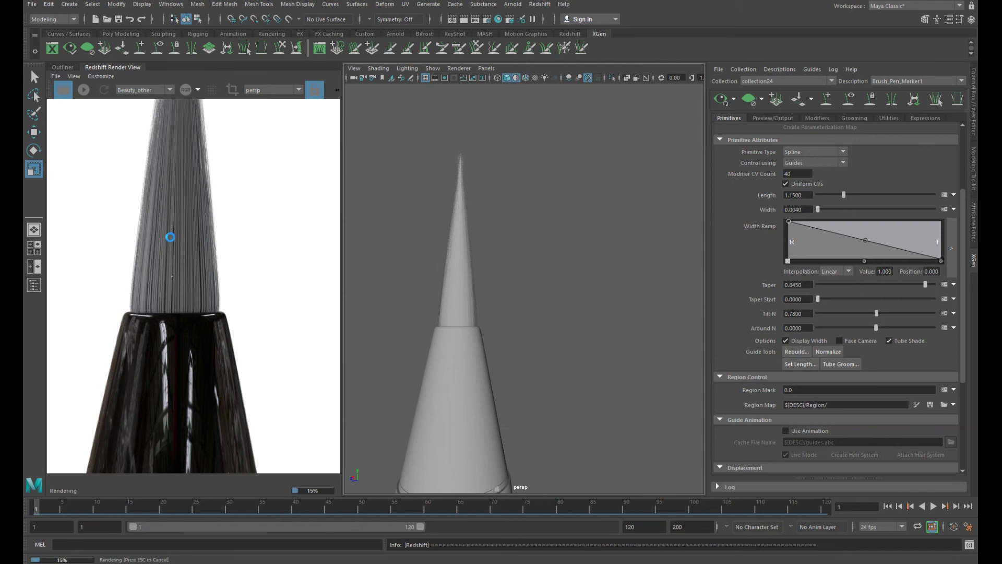
{"action": "scroll", "coordinate": [170, 229], "scroll_direction": "down", "scroll_amount": 2}
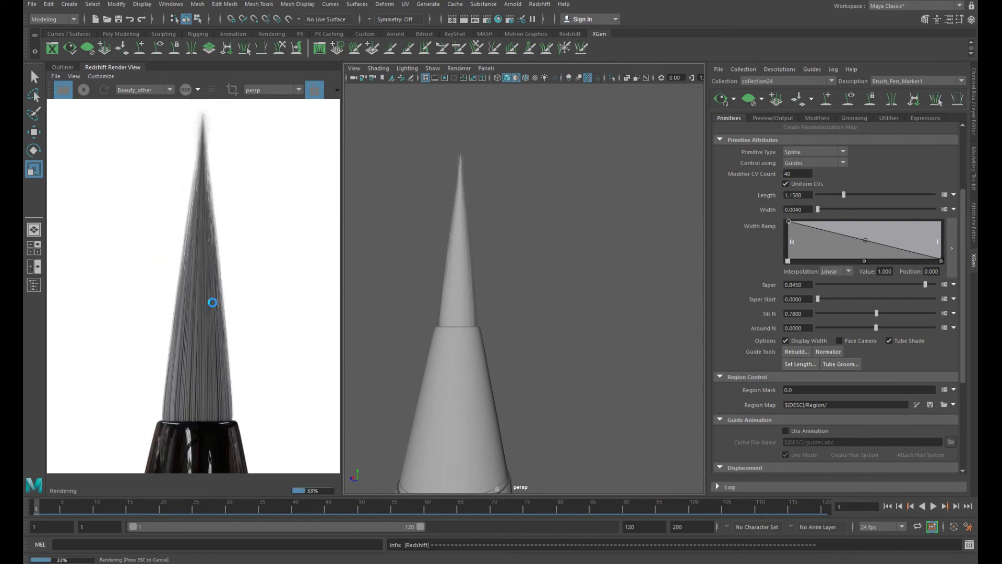
{"action": "scroll", "coordinate": [211, 300], "scroll_direction": "up", "scroll_amount": 3}
{"action": "scroll", "coordinate": [228, 265], "scroll_direction": "down", "scroll_amount": 3}
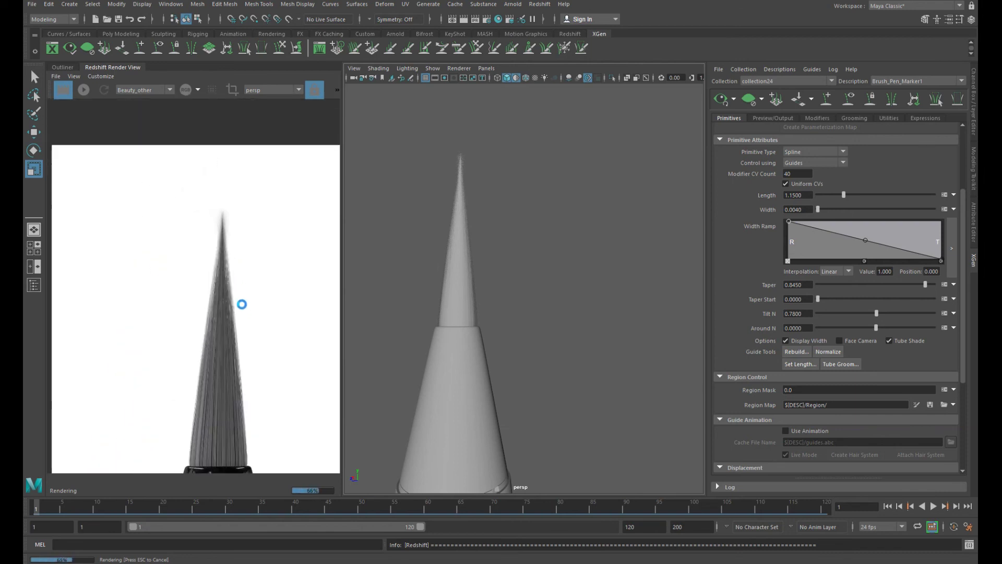
{"action": "scroll", "coordinate": [225, 261], "scroll_direction": "up", "scroll_amount": 5}
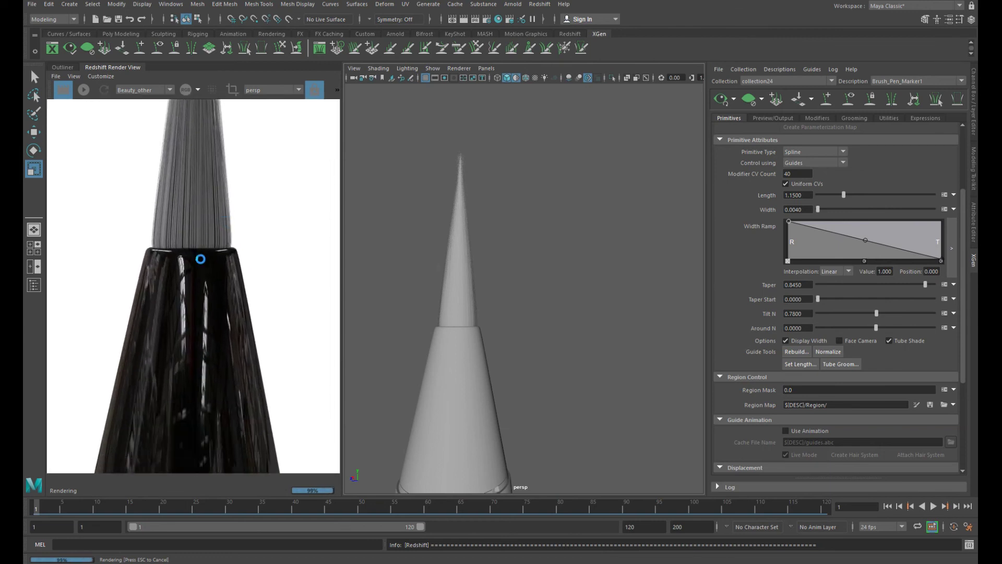
{"action": "scroll", "coordinate": [251, 330], "scroll_direction": "up", "scroll_amount": 3}
{"action": "scroll", "coordinate": [255, 322], "scroll_direction": "down", "scroll_amount": 5}
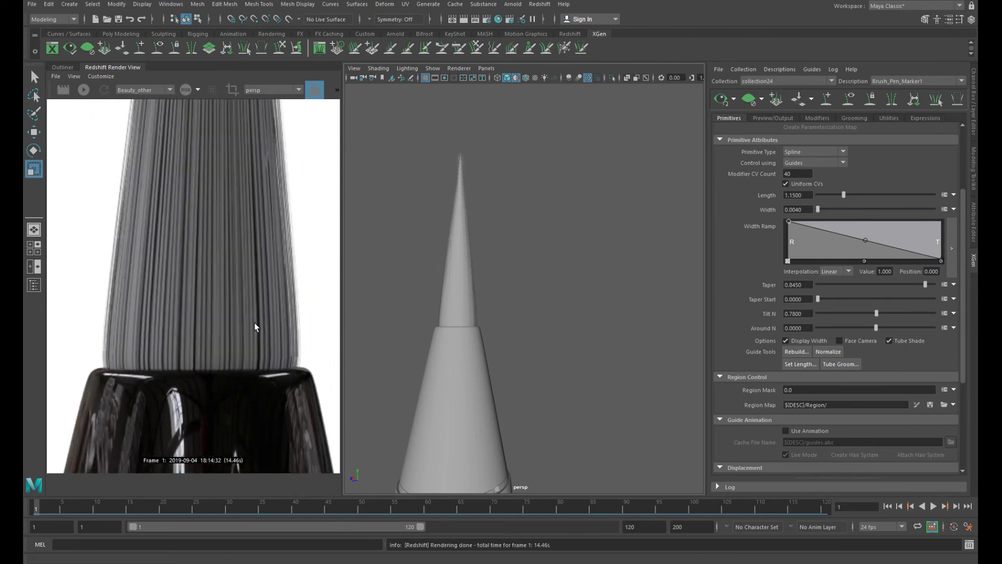
{"action": "scroll", "coordinate": [251, 318], "scroll_direction": "down", "scroll_amount": 2}
Start the live render from a raised camera angle and inspect where the bristles enter the pen's holder
{"action": "mouse_move", "coordinate": [475, 321]}
{"action": "left_mouse_down", "text": "alt"}
{"action": "mouse_move", "coordinate": [439, 336]}
{"action": "mouse_move", "coordinate": [503, 329]}
{"action": "mouse_move", "coordinate": [446, 315]}
{"action": "left_mouse_up", "text": "alt"}
{"action": "left_click", "coordinate": [84, 90]}
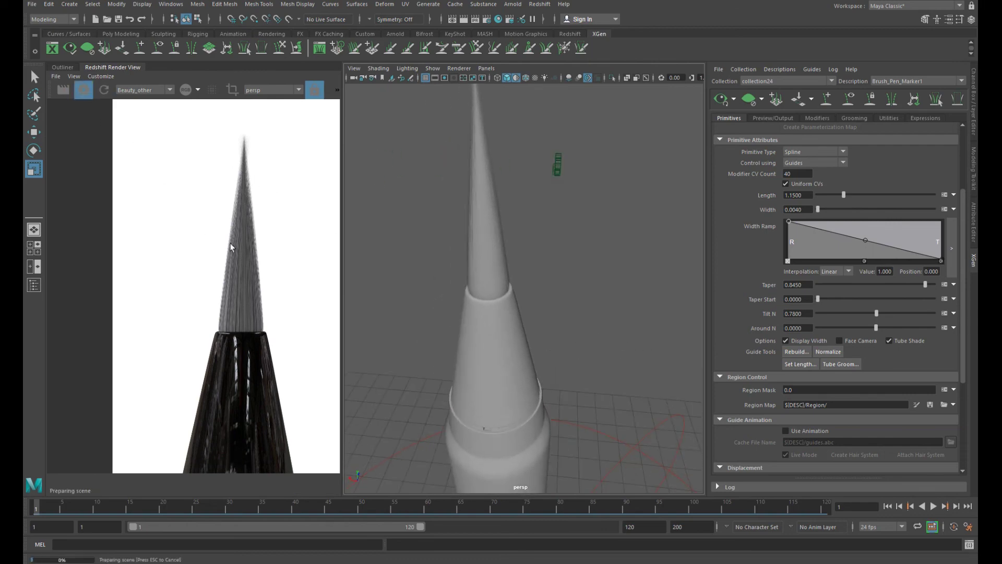
{"action": "middle_click_drag", "start_coordinate": [239, 256], "coordinate": [260, 247]}
{"action": "scroll", "coordinate": [281, 349], "scroll_direction": "up", "scroll_amount": 2}
{"action": "scroll", "coordinate": [285, 352], "scroll_direction": "down", "scroll_amount": 2}
{"action": "scroll", "coordinate": [246, 301], "scroll_direction": "up", "scroll_amount": 3}
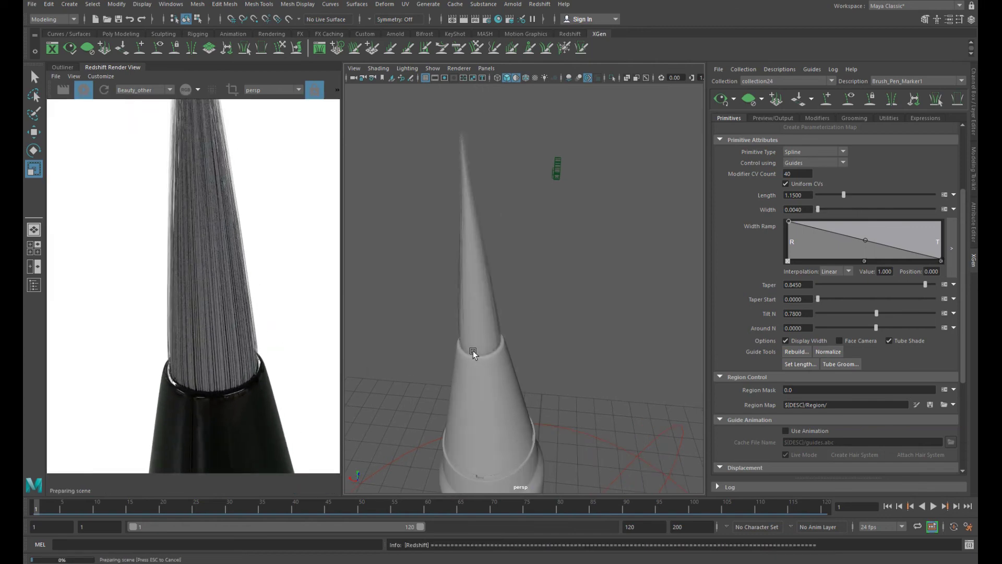
{"action": "scroll", "coordinate": [477, 352], "scroll_direction": "up", "scroll_amount": 3}
{"action": "scroll", "coordinate": [541, 341], "scroll_direction": "up", "scroll_amount": 2}
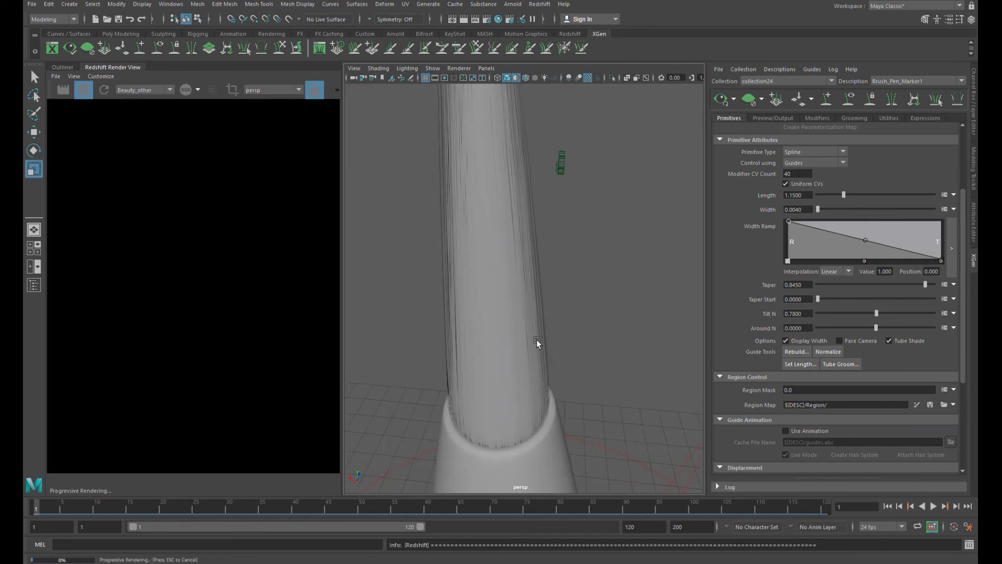
View the whole pen tip from farther away and examine its bristles in the live render
{"action": "scroll", "coordinate": [547, 345], "scroll_direction": "down", "scroll_amount": 3}
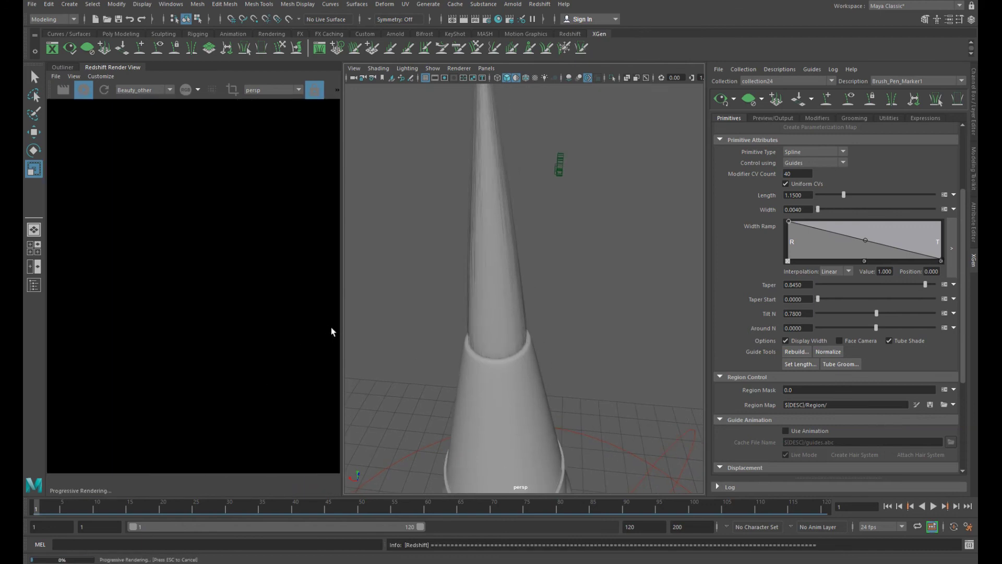
{"action": "scroll", "coordinate": [331, 328], "scroll_direction": "down", "scroll_amount": 3}
{"action": "scroll", "coordinate": [279, 308], "scroll_direction": "down", "scroll_amount": 1}
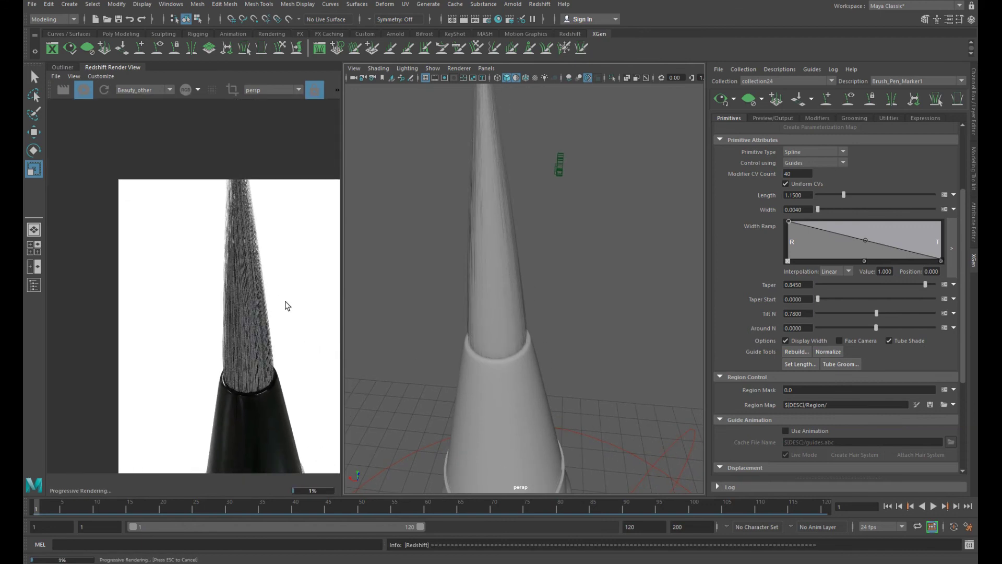
{"action": "scroll", "coordinate": [514, 324], "scroll_direction": "down", "scroll_amount": 3}
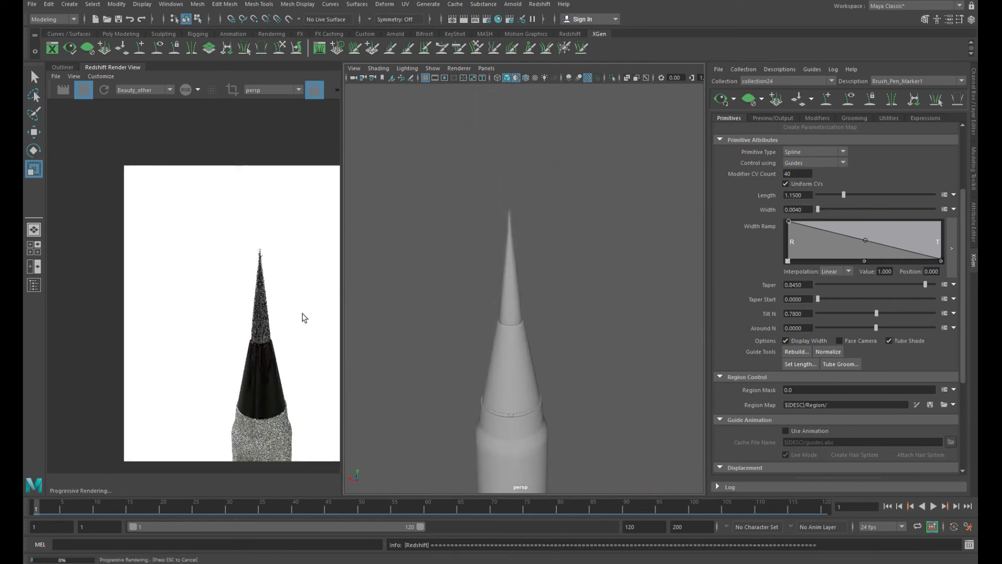
{"action": "scroll", "coordinate": [225, 315], "scroll_direction": "up", "scroll_amount": 5}
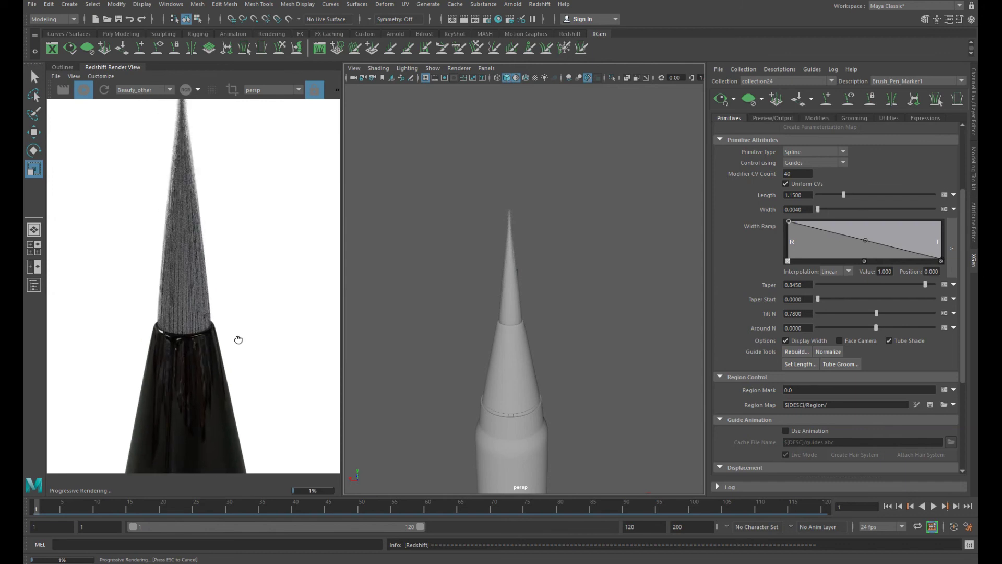
{"action": "scroll", "coordinate": [249, 368], "scroll_direction": "up", "scroll_amount": 2}
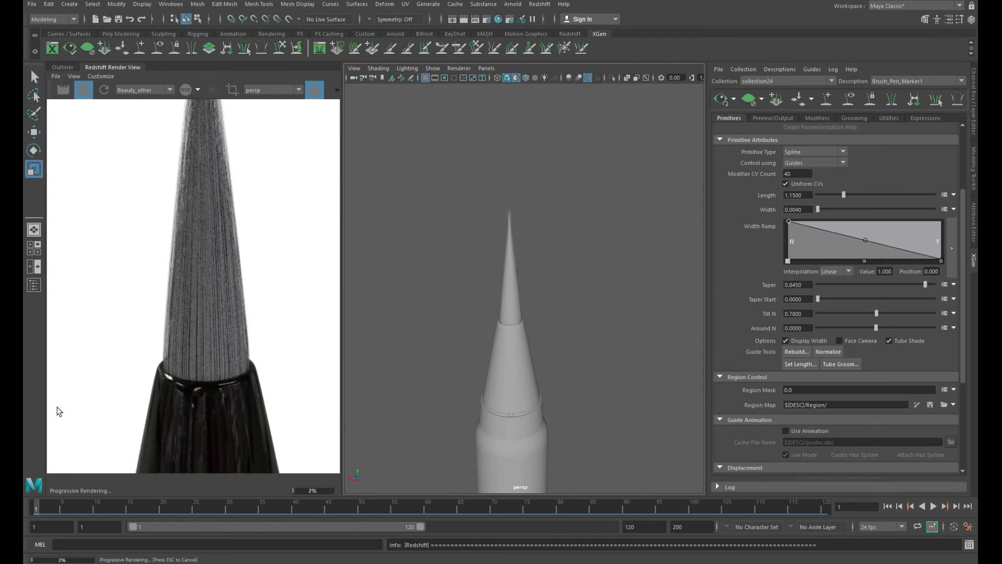